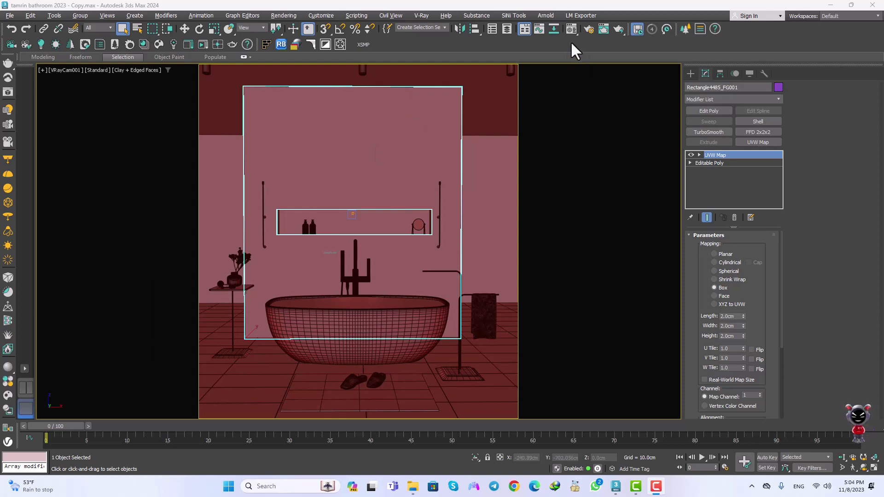
Add the VRayDenoiser and VRayLightMix render elements to the render setup
click(589, 29)
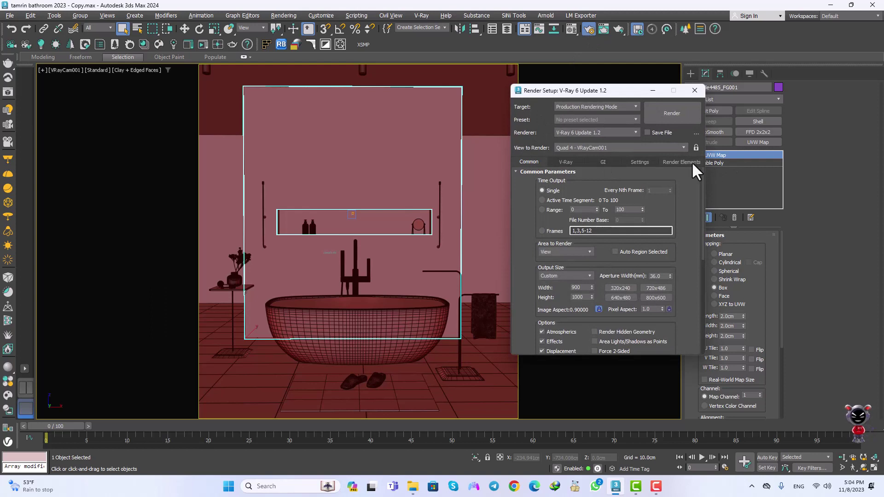
click(691, 162)
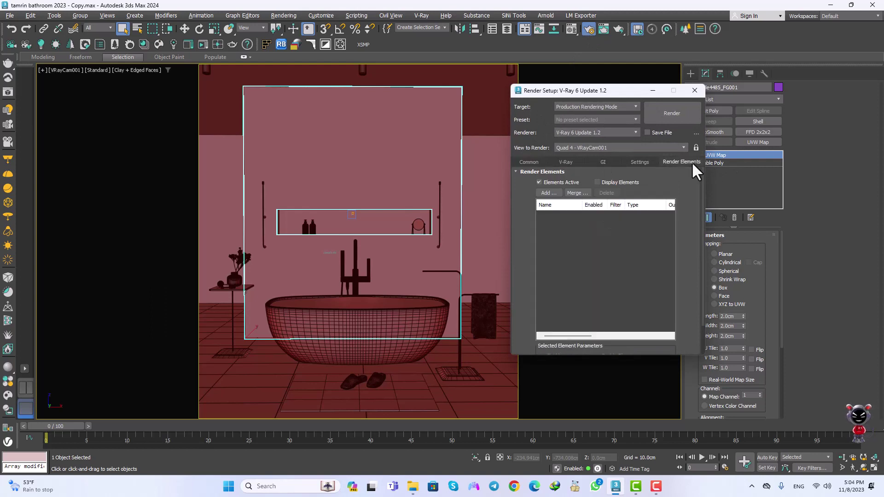
click(556, 191)
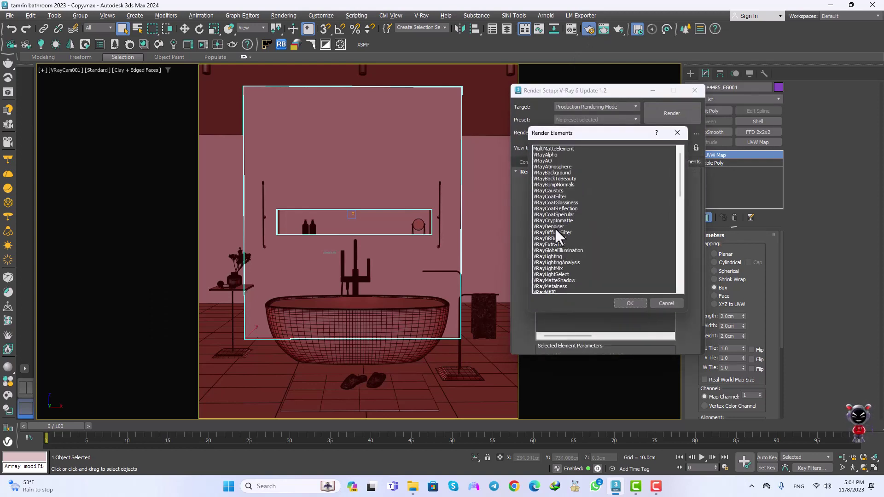
click(554, 228)
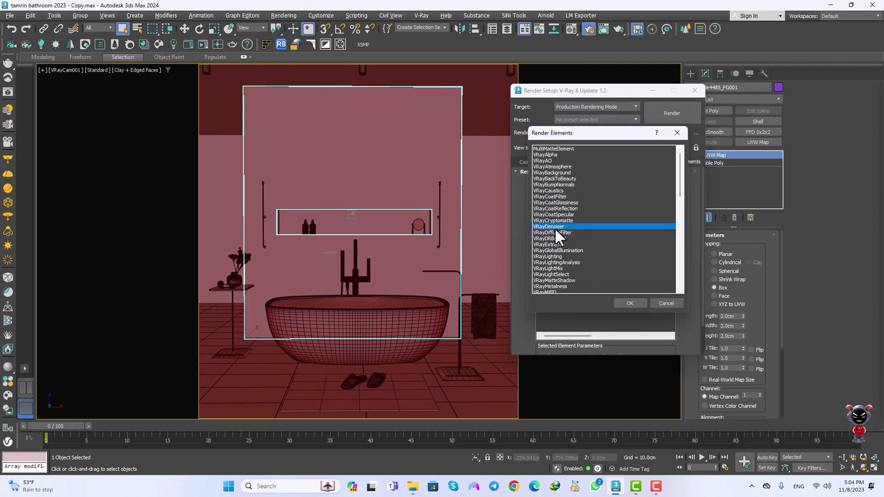
ctrl+click(550, 269)
click(628, 303)
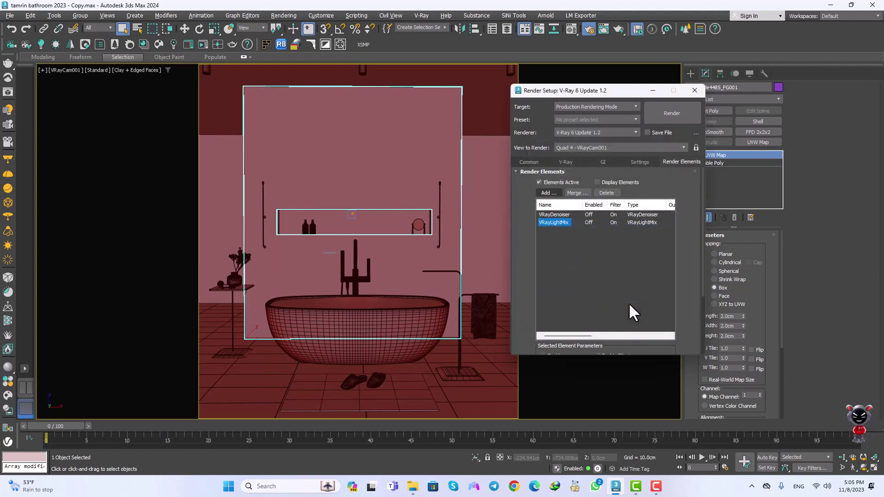
Set the denoising engine of the VRayDenoiser element to NVIDIA AI denoiser
click(564, 216)
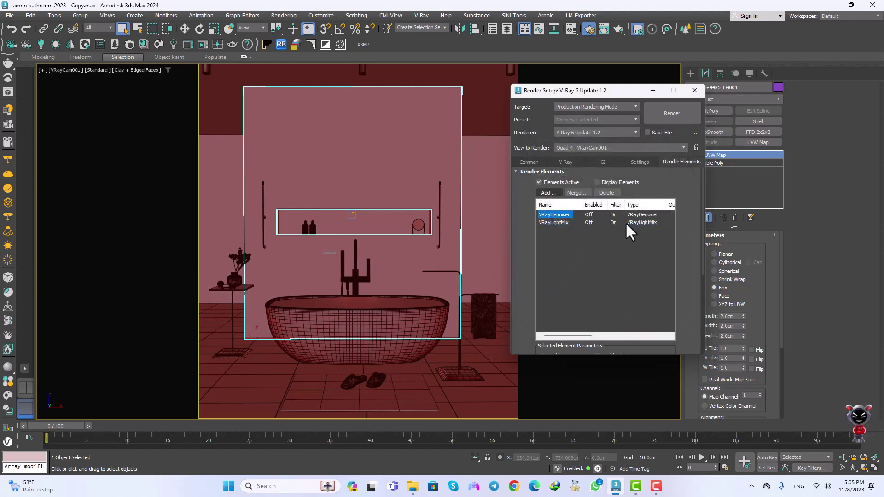
drag(701, 248, 705, 334)
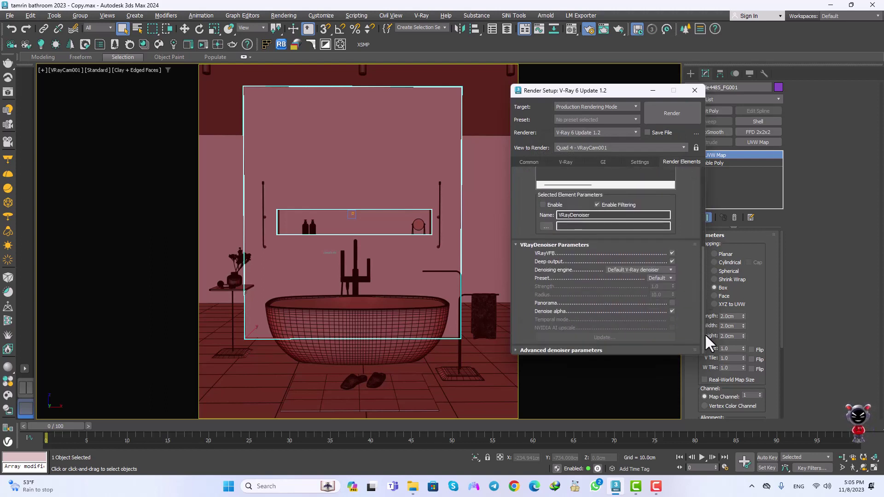
click(626, 269)
click(631, 286)
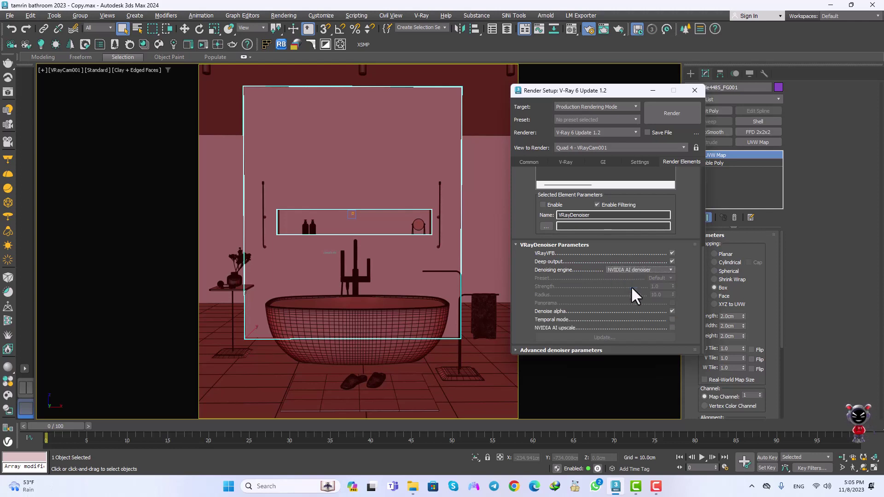
drag(579, 252, 602, 414)
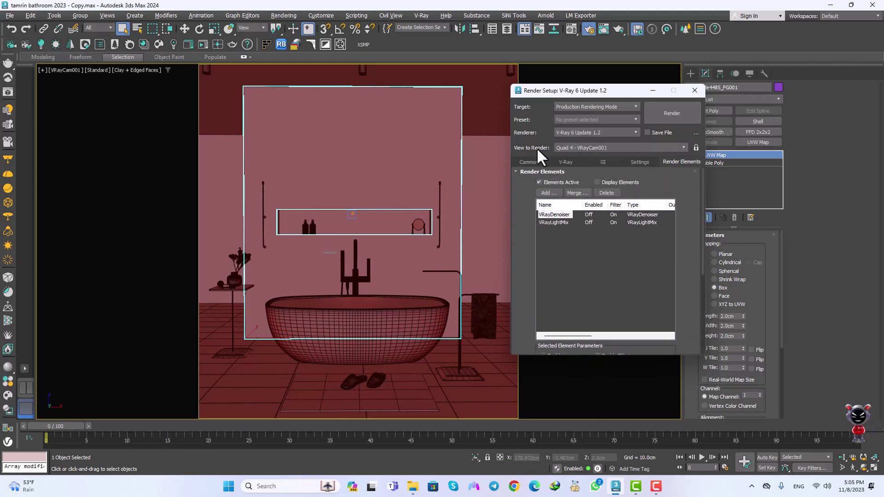
Choose Quad 4 - VRayCam001 as the view to render, lock it and close the render setup
click(643, 147)
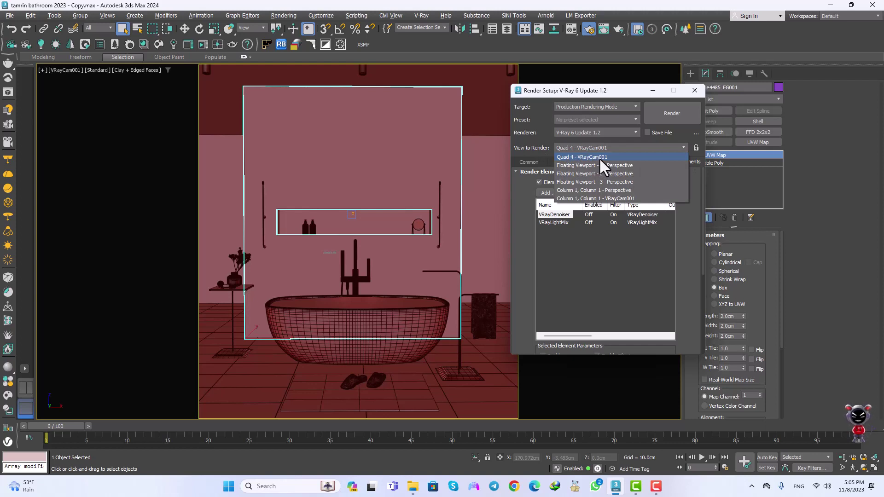
click(599, 157)
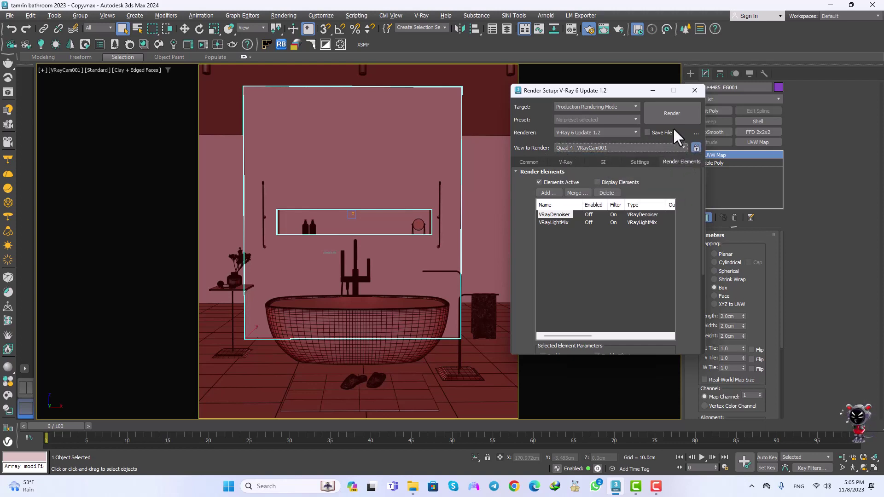
click(695, 91)
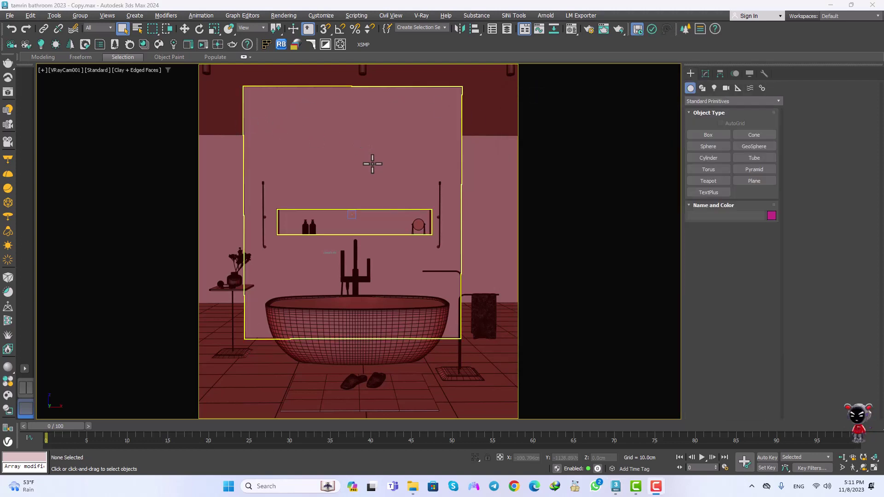
In the top view, create a VRaySun east of the building aimed at the room, and add the VRaySky environment map
click(372, 163)
key(t)
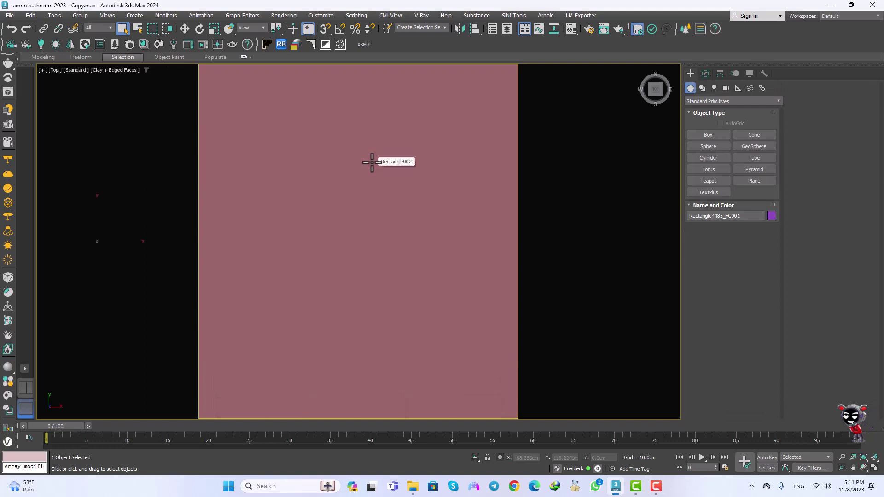
scroll(371, 163, down, 3)
scroll(372, 163, down, 3)
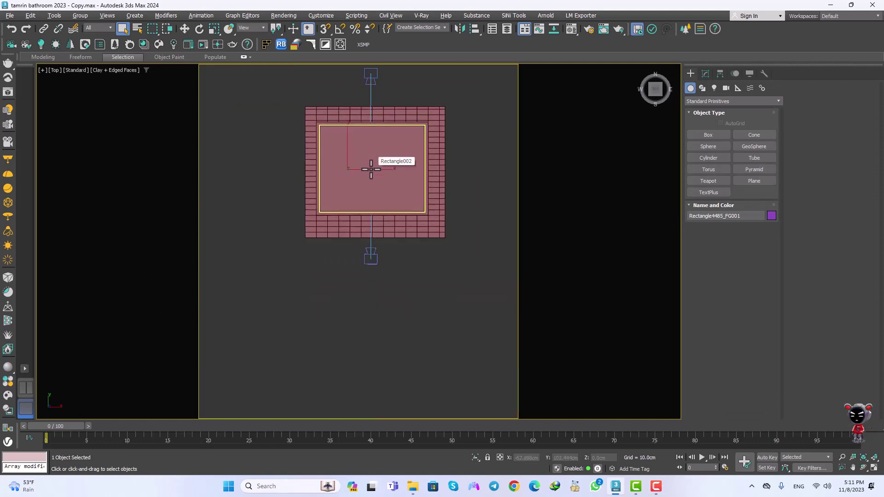
middle_drag(369, 168, 349, 189)
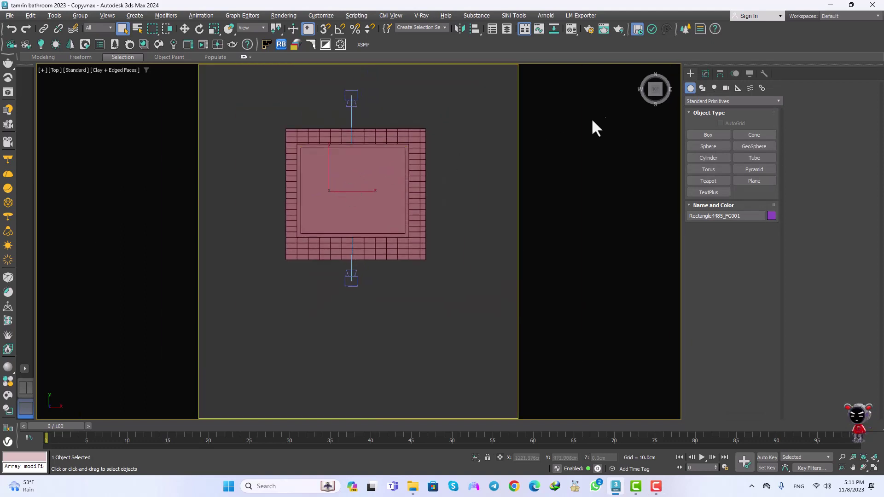
click(712, 86)
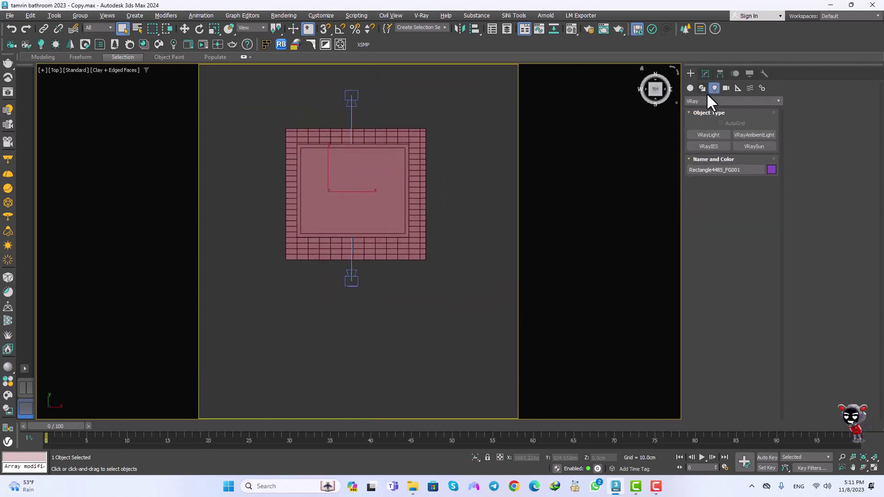
click(751, 146)
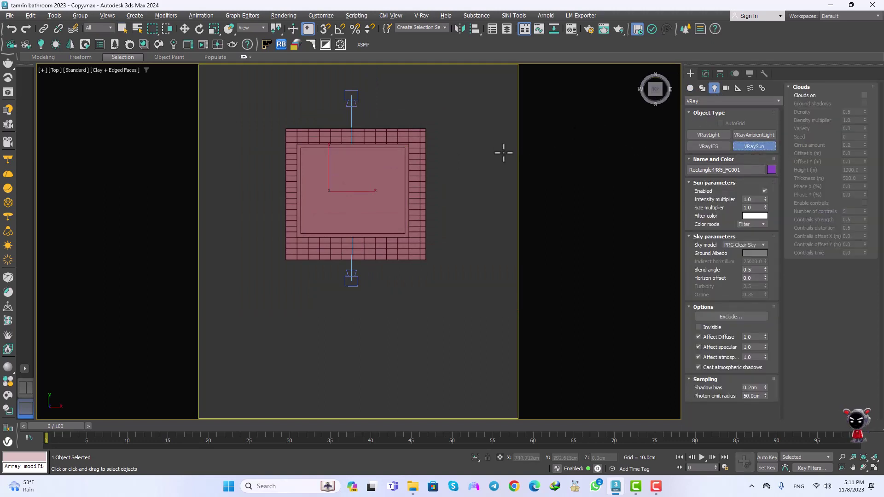
middle_drag(519, 150, 454, 162)
scroll(456, 162, down, 2)
middle_drag(479, 193, 388, 205)
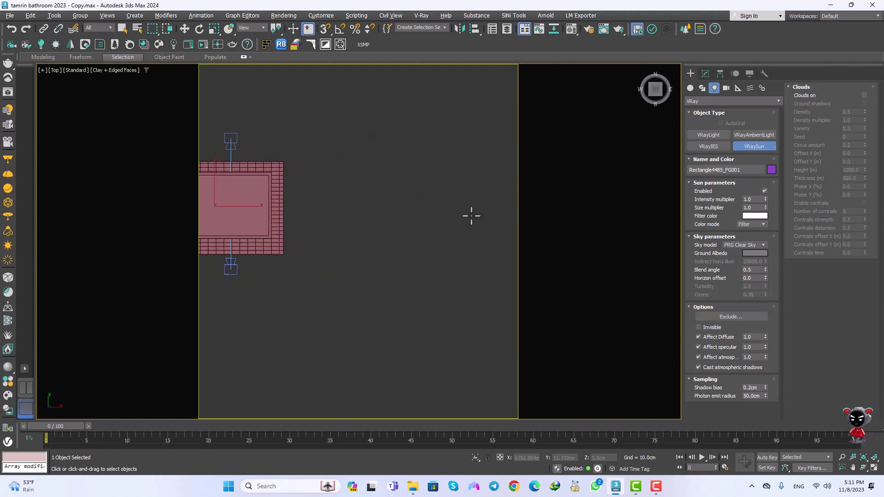
drag(510, 244, 217, 206)
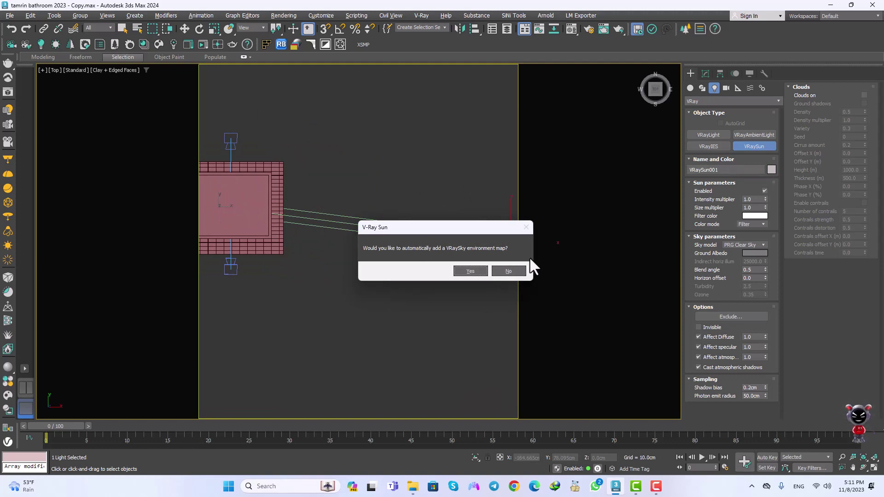
click(470, 272)
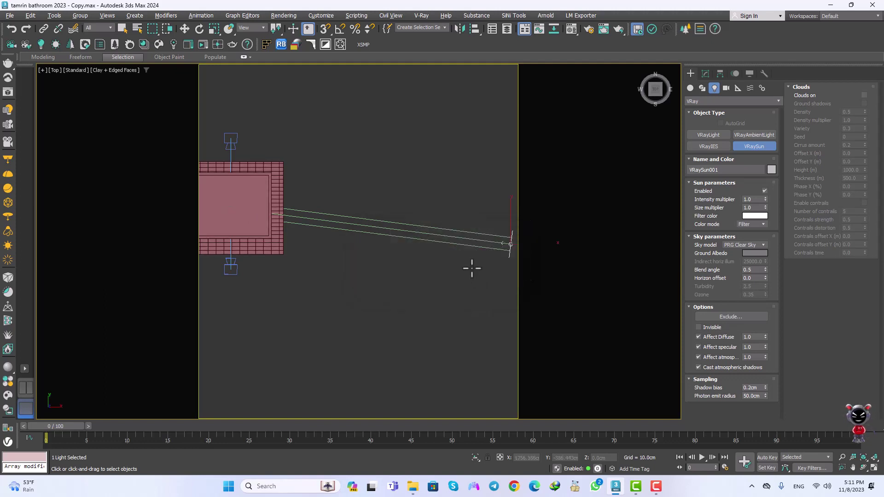
Raise the VRaySun above the building to a Z height of about 1030 cm and deselect it
alt+middle_drag(398, 204, 428, 222)
key(w)
drag(428, 215, 428, 109)
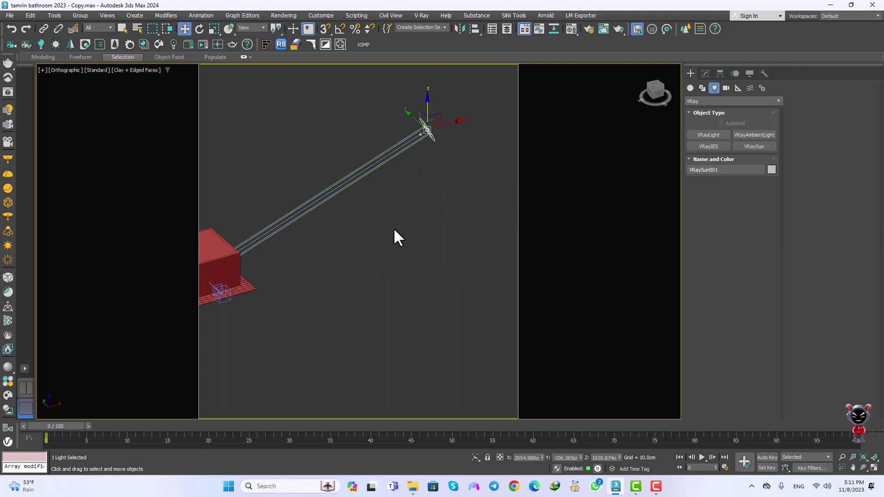
alt+middle_drag(394, 237, 349, 224)
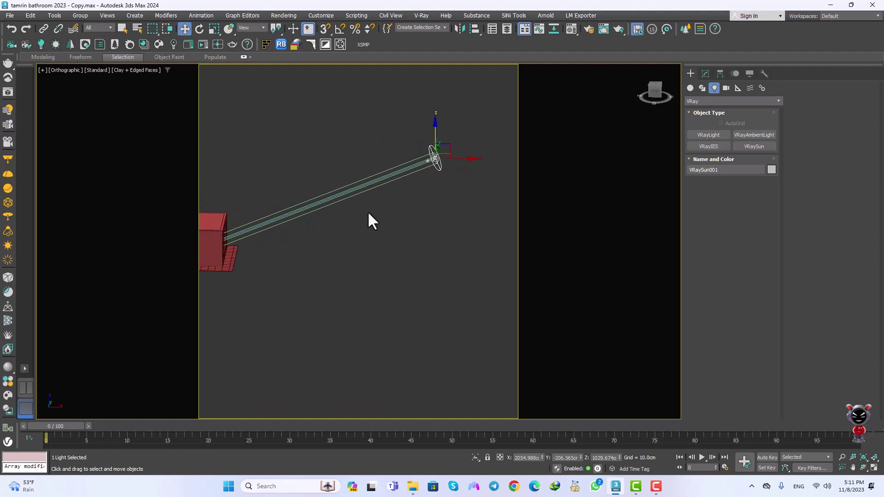
click(383, 219)
Return to the VRayCam001 view and start a test render in the V-Ray Frame Buffer
key(c)
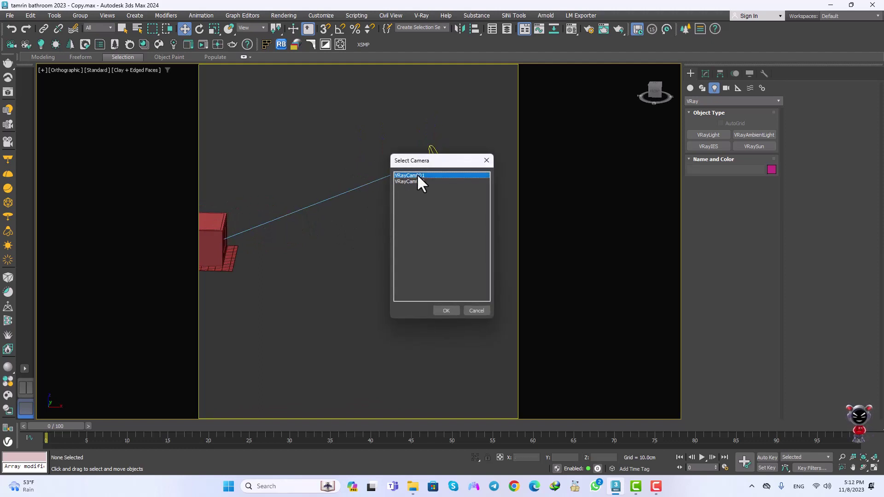
double_click(417, 175)
click(8, 92)
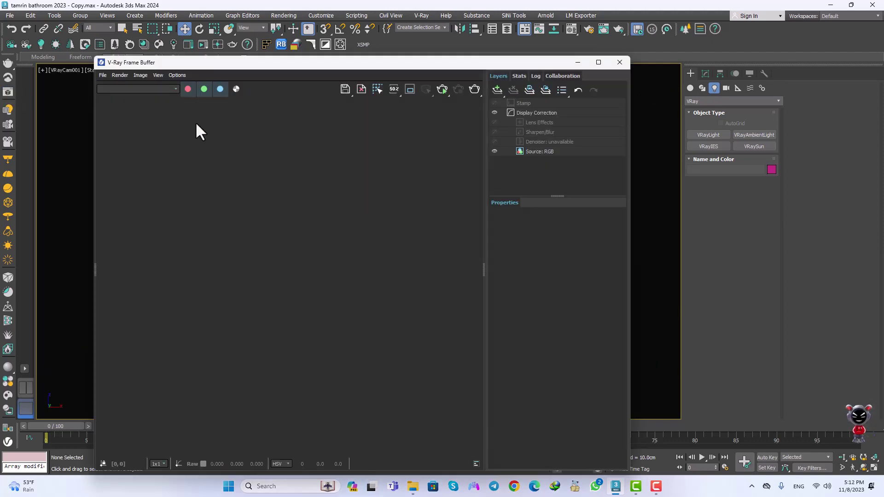
drag(449, 63, 459, 47)
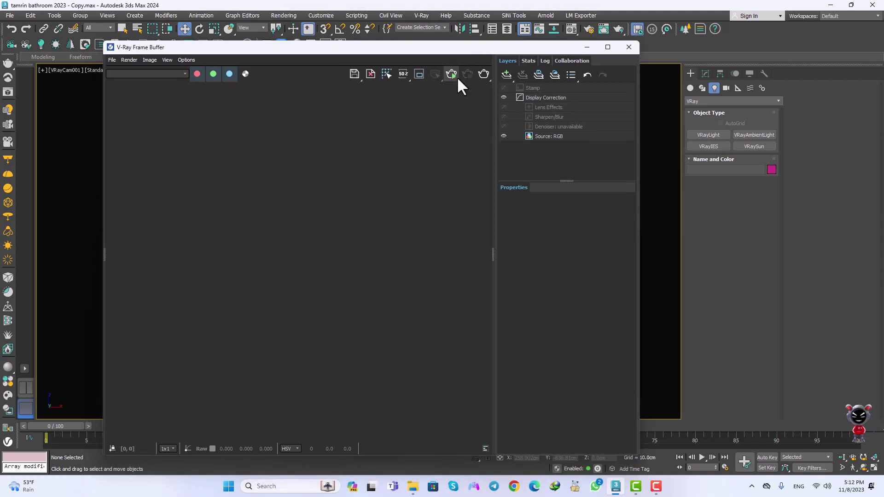
click(458, 78)
click(457, 82)
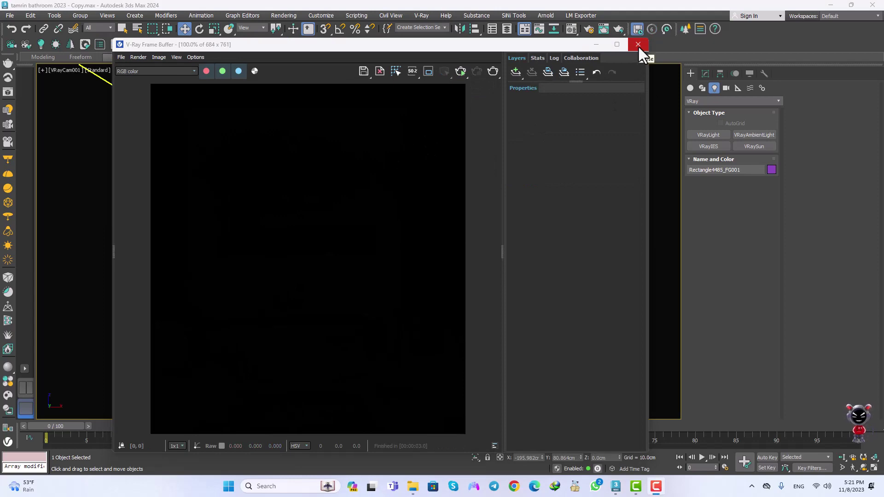
Close the frame buffer and select the window's glass object from outside the room in a perspective view
click(638, 45)
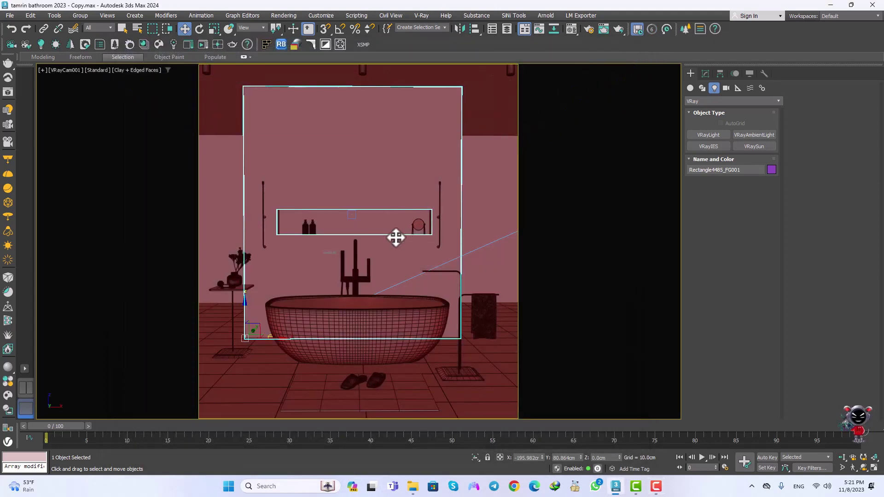
key(p)
scroll(400, 234, down, 3)
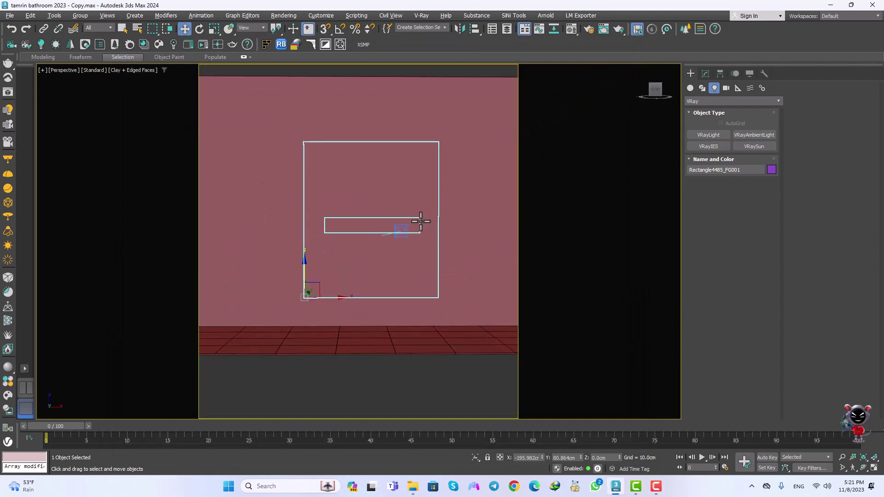
alt+middle_drag(420, 222, 351, 235)
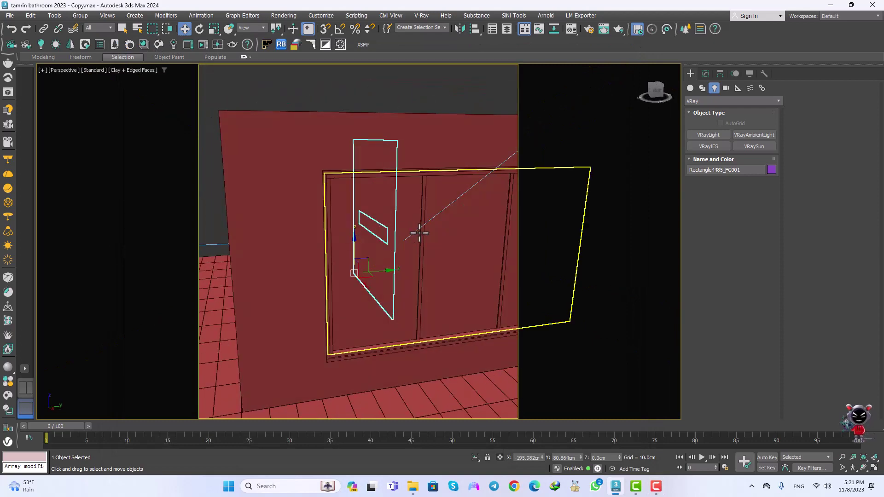
click(406, 198)
alt+middle_drag(405, 197, 373, 193)
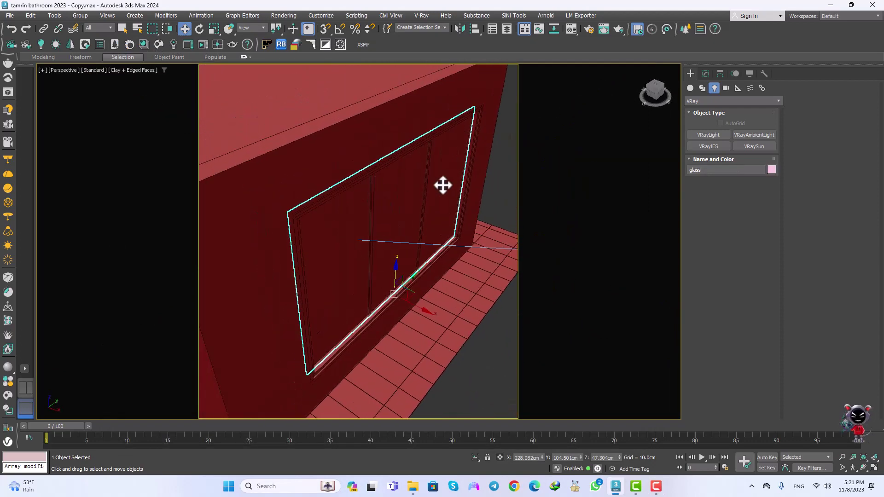
In the Material Editor, set the diffuse color of Material #1 to dark gray 474747
click(571, 30)
click(641, 129)
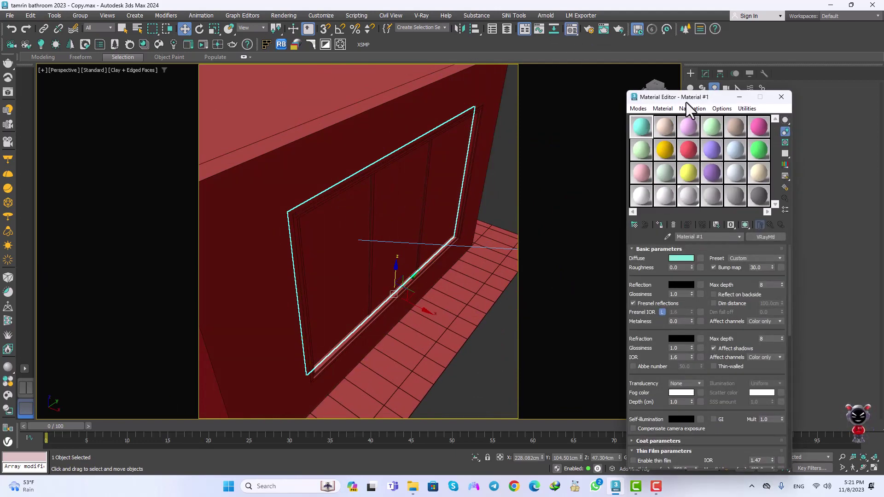
drag(686, 102, 683, 82)
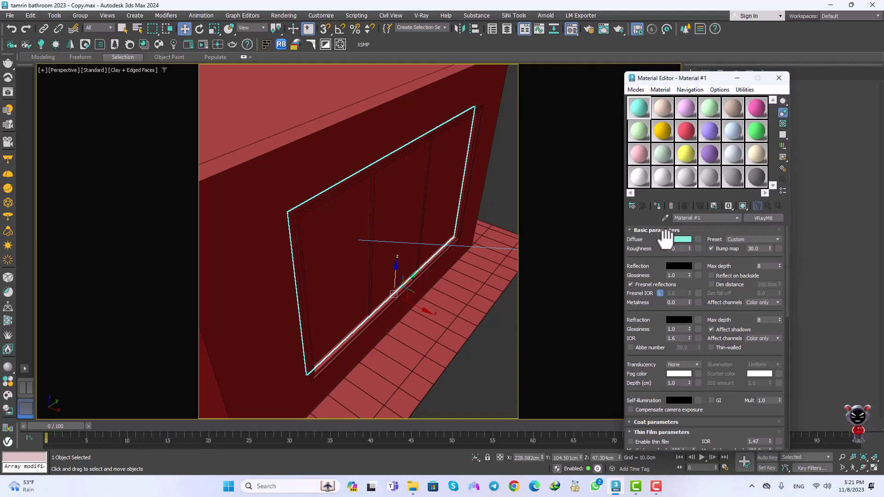
click(676, 239)
drag(466, 193, 435, 209)
drag(514, 151, 513, 145)
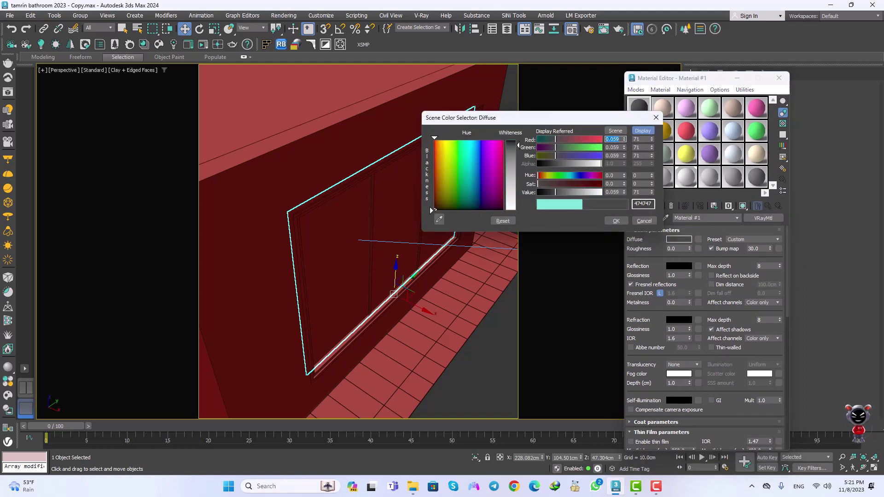
click(616, 222)
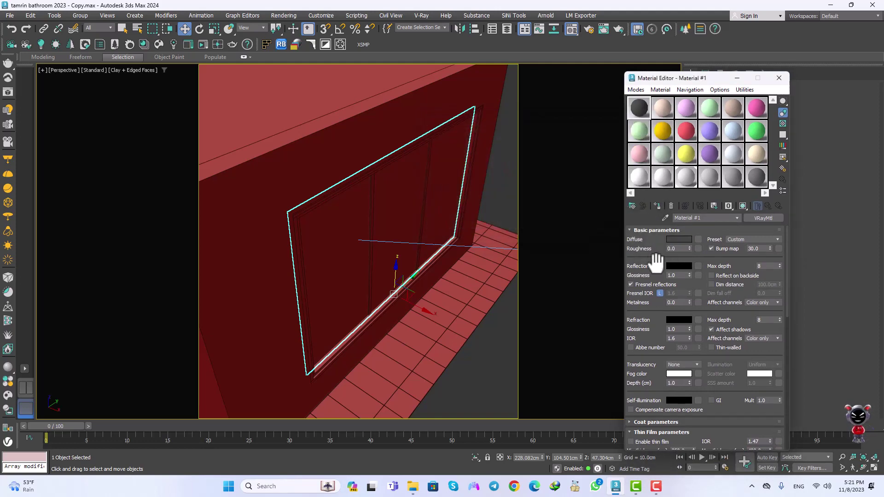
Set both the reflection and refraction colors of Material #1 to white
click(679, 266)
drag(536, 214, 534, 240)
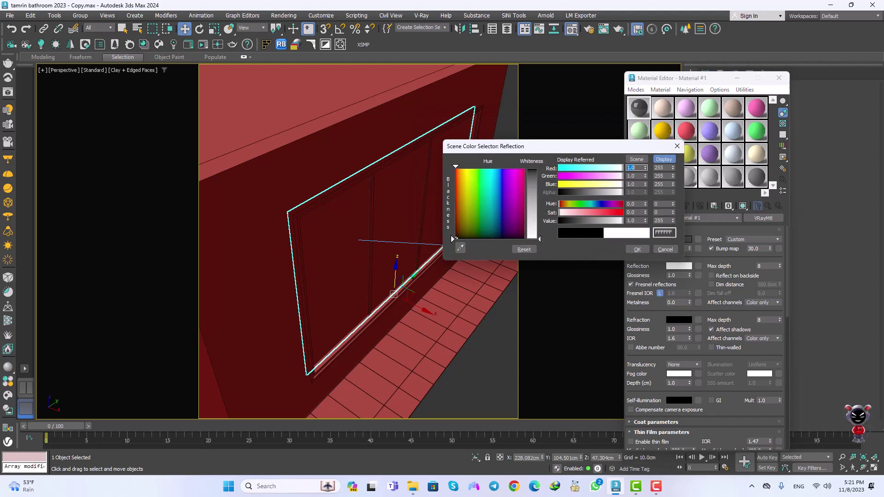
click(636, 249)
click(678, 320)
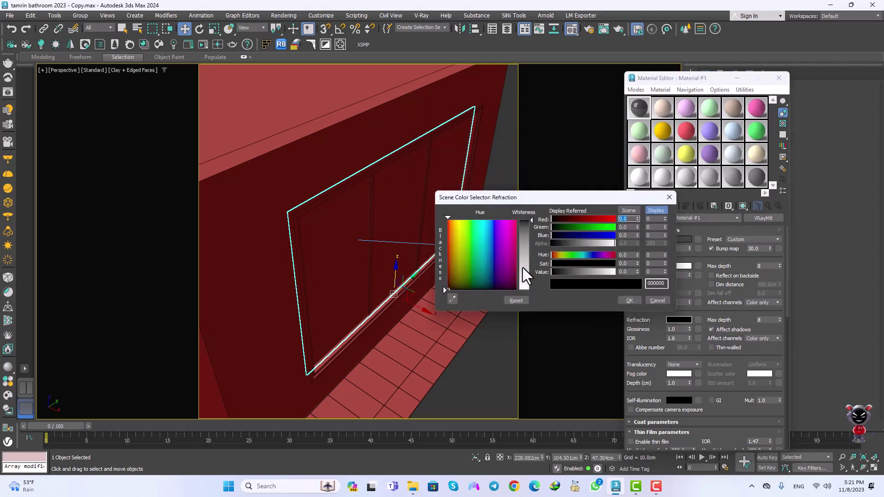
drag(523, 267, 560, 300)
click(630, 300)
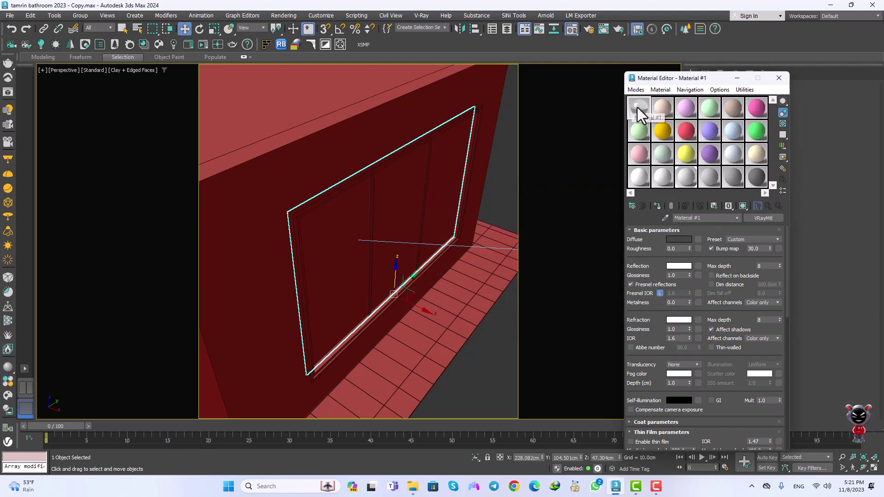
Assign Material #1 to the selected window glass and switch the viewport from clay to default shading
click(658, 204)
alt+middle_drag(399, 284, 383, 284)
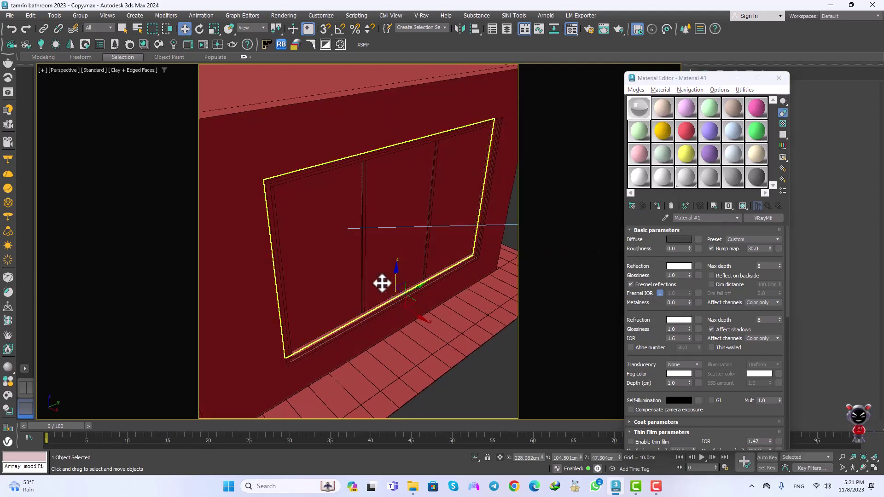
click(145, 70)
click(156, 80)
mouse_move(290, 157)
alt+middle_down()
mouse_move(351, 219)
mouse_move(396, 229)
alt+middle_up()
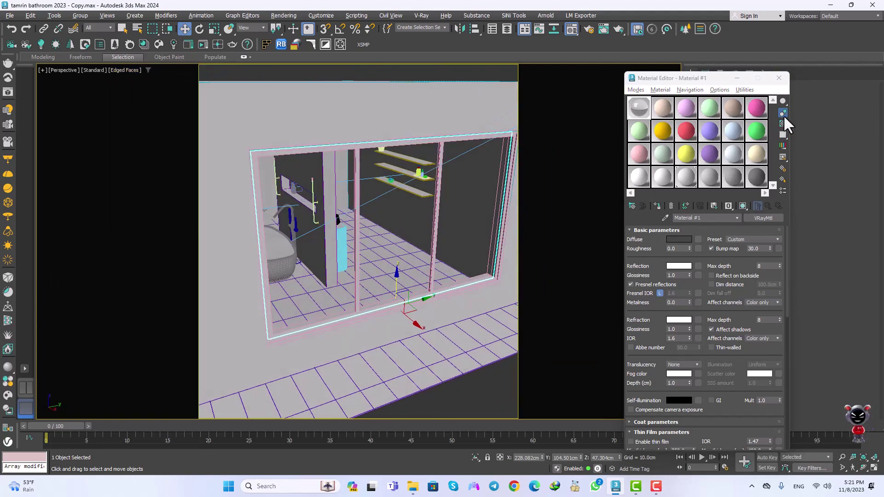
click(780, 78)
Return to the VRayCam001 view and render it in the V-Ray Frame Buffer
key(c)
double_click(419, 175)
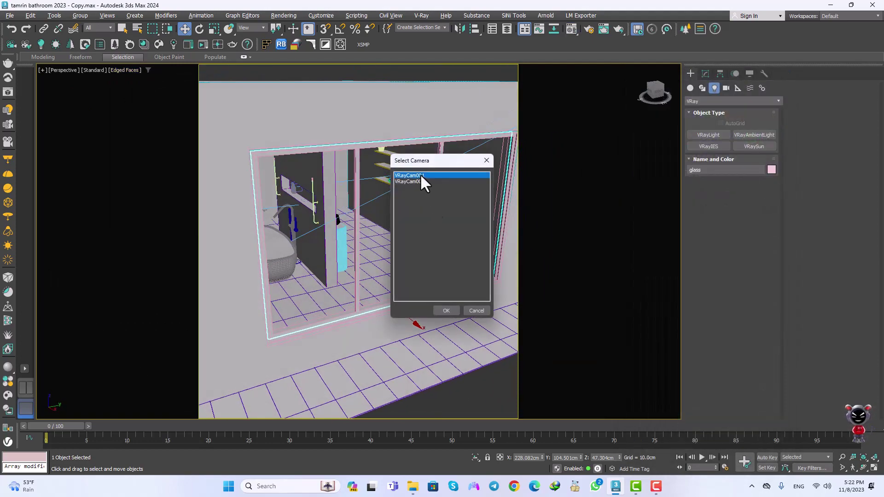
click(8, 90)
click(459, 71)
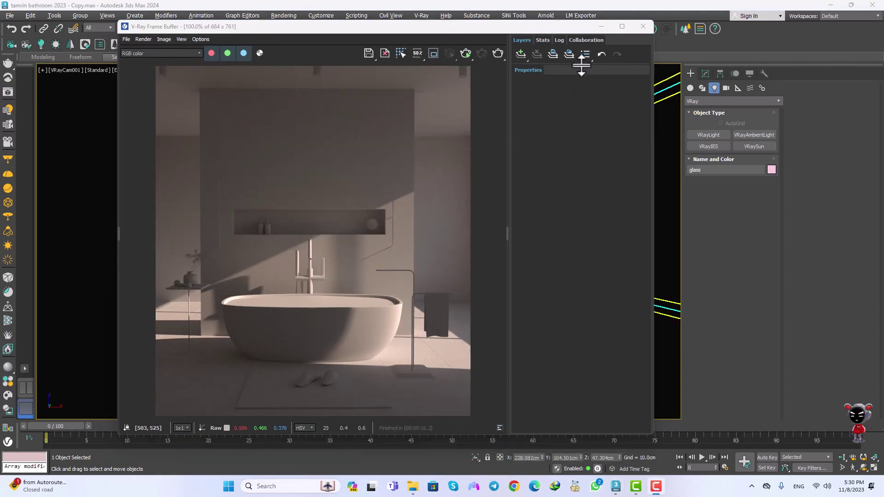
Expand the frame buffer's layer list and add an Exposure correction layer
drag(580, 67, 571, 191)
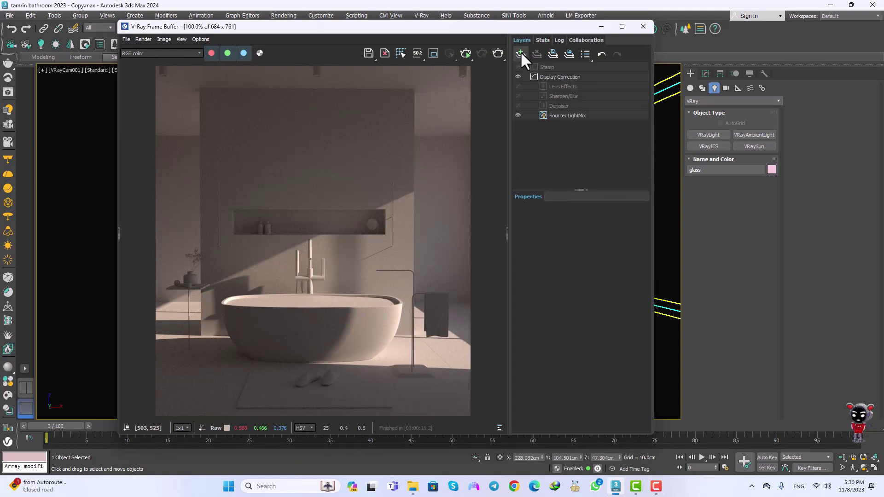
click(520, 53)
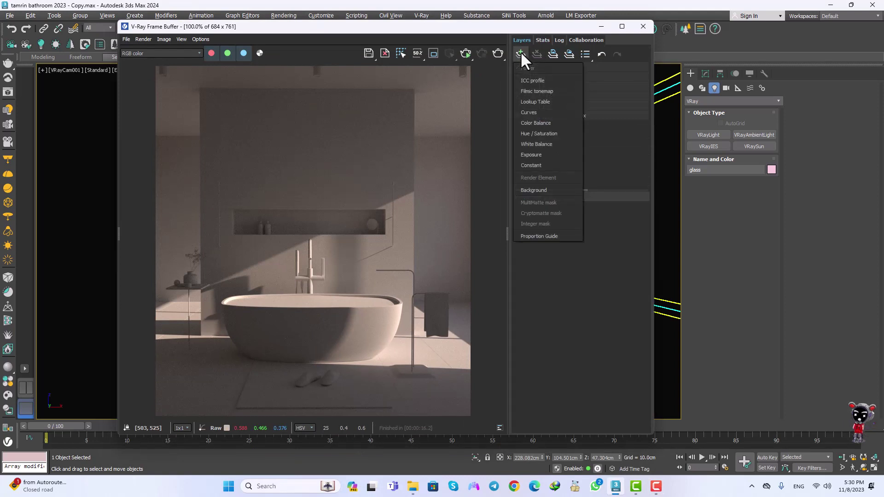
click(534, 155)
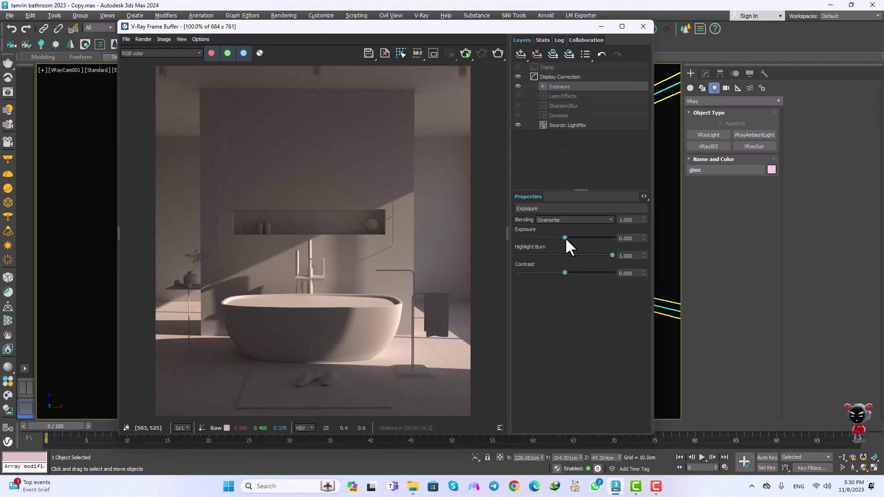
Set the Exposure layer to exposure 1.019, highlight burn 0.495 and contrast 0.165
drag(563, 237, 567, 238)
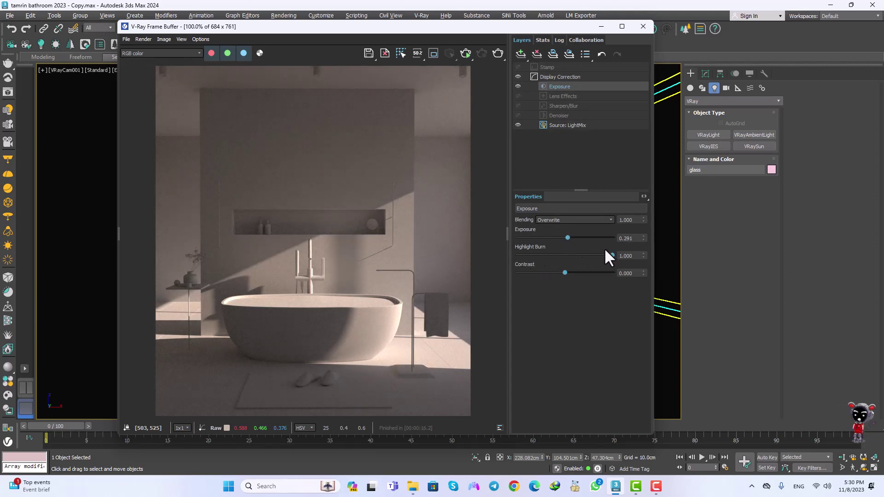
drag(611, 255, 598, 256)
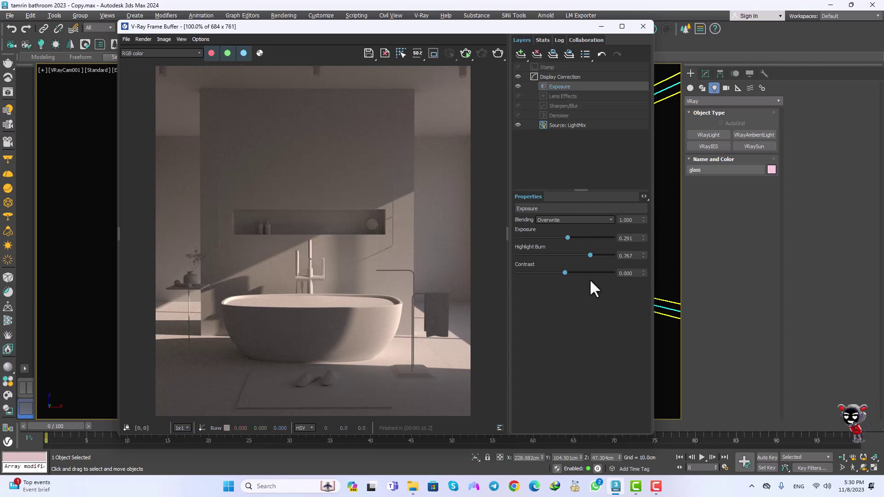
drag(590, 255, 583, 255)
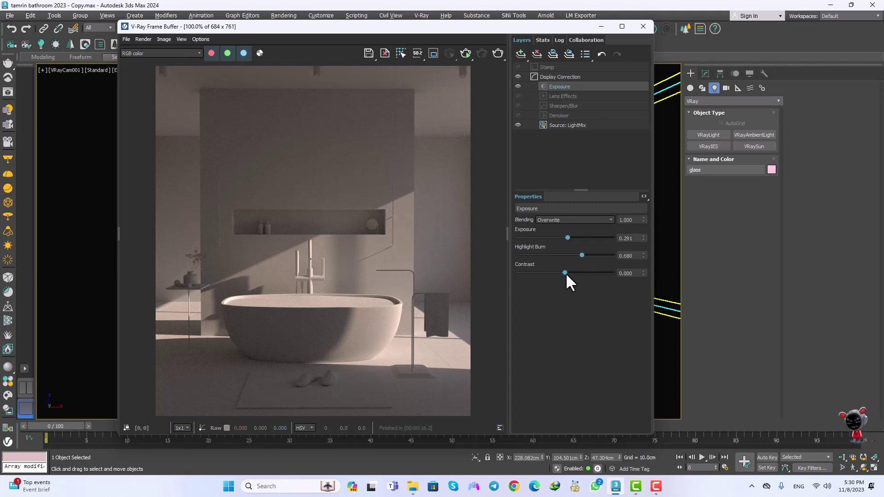
drag(564, 272, 570, 273)
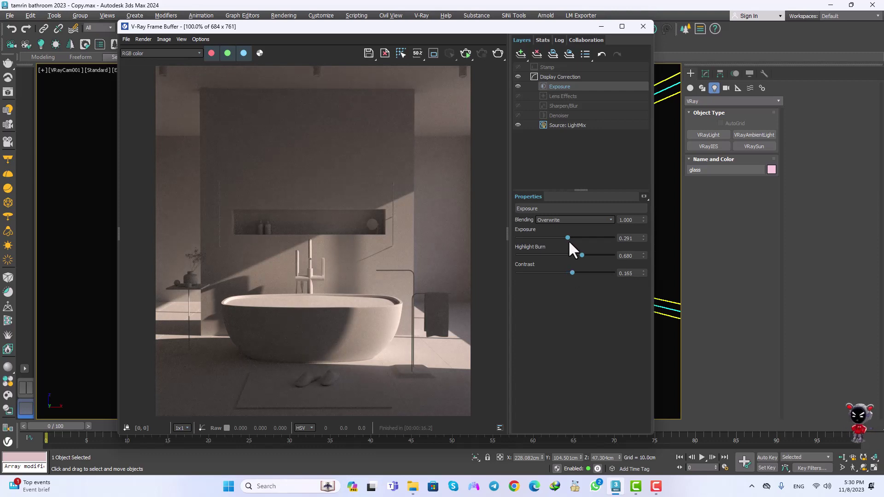
drag(567, 237, 572, 238)
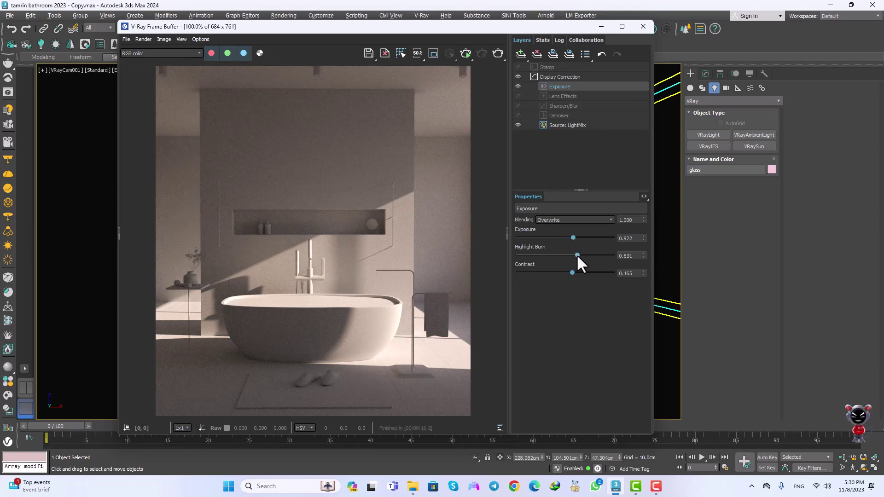
drag(573, 238, 574, 238)
drag(564, 255, 564, 256)
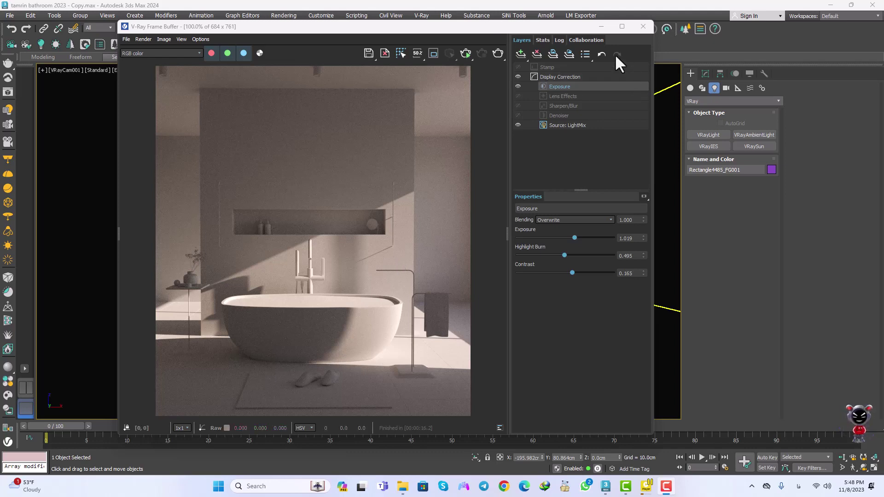
Minimize the frame buffer and isolate the wall with the niche in a perspective view
click(602, 27)
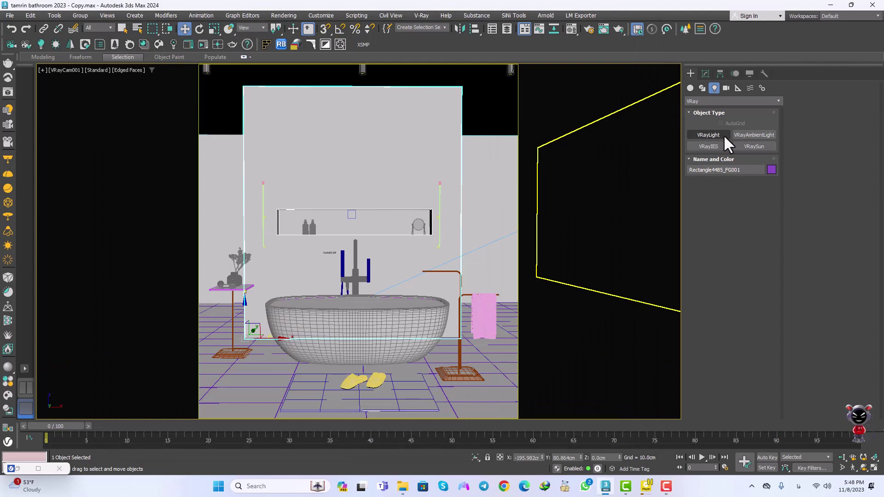
click(723, 135)
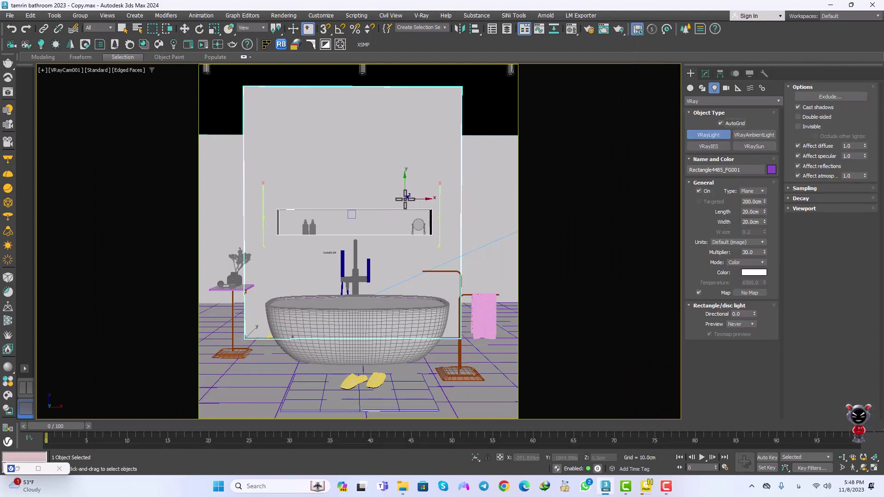
key(w)
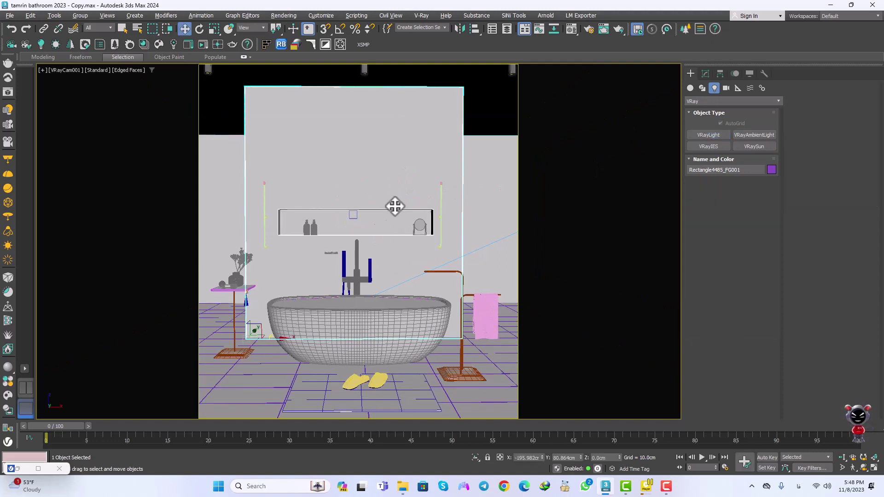
scroll(357, 191, up, 5)
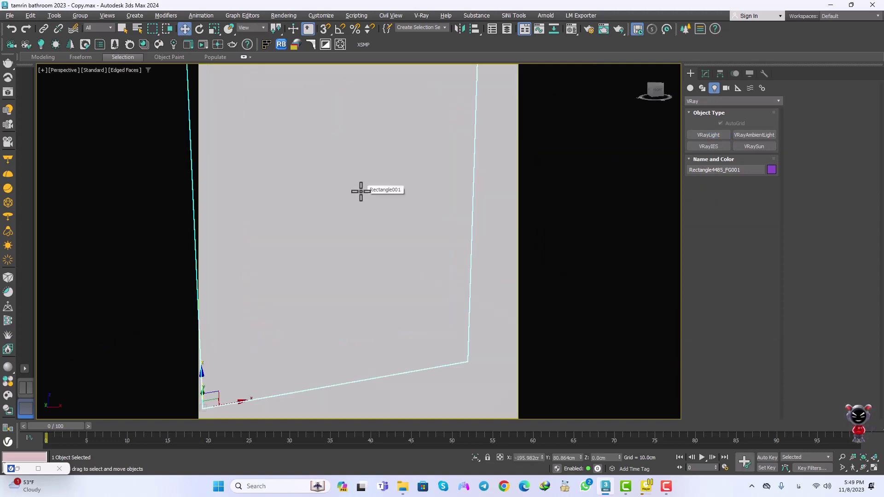
scroll(357, 189, down, 3)
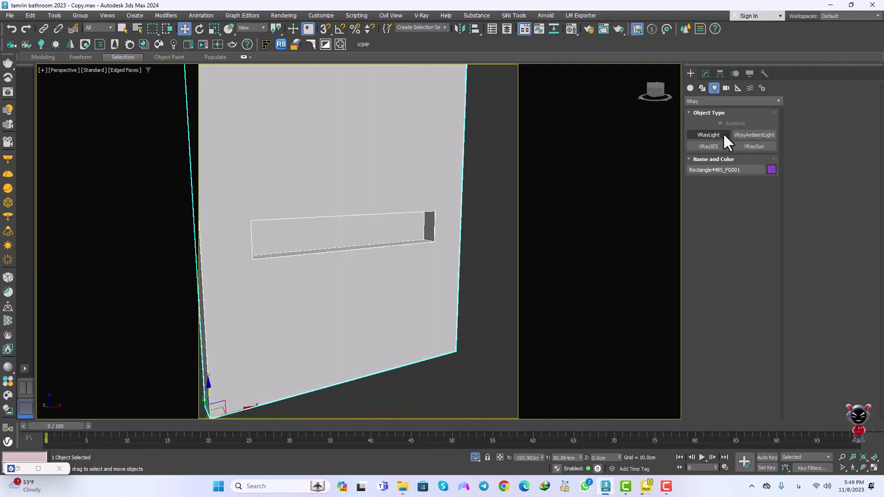
Create a plane VRayLight with AutoGrid along the niche's ceiling, about 178 cm long and 2.9 cm wide
click(708, 134)
scroll(387, 219, up, 5)
scroll(413, 217, up, 4)
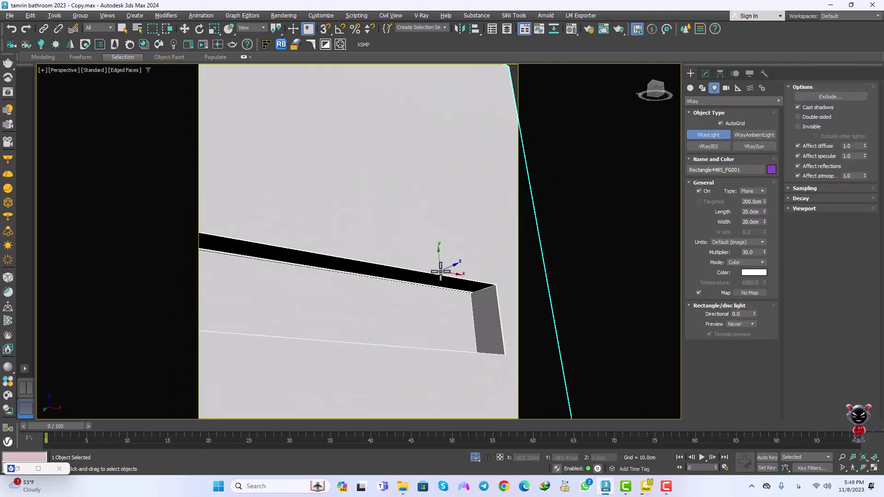
key(shift+f)
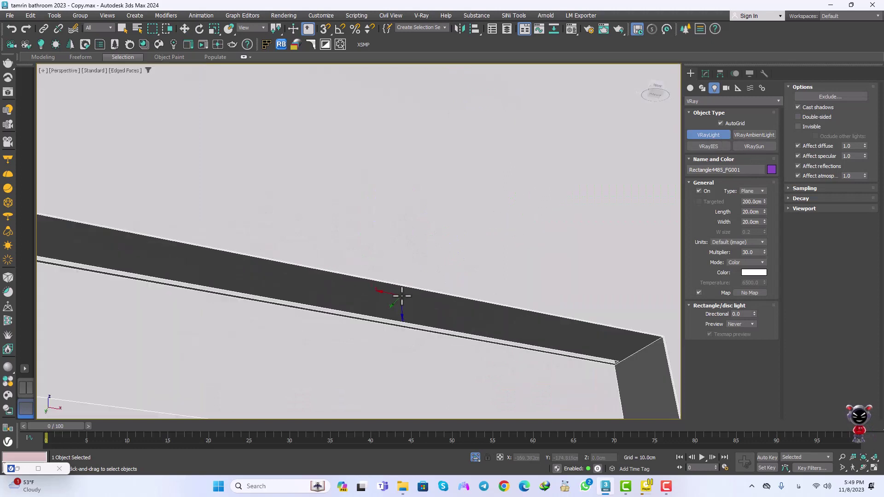
middle_drag(438, 297, 398, 248)
scroll(450, 272, down, 2)
middle_drag(474, 282, 479, 299)
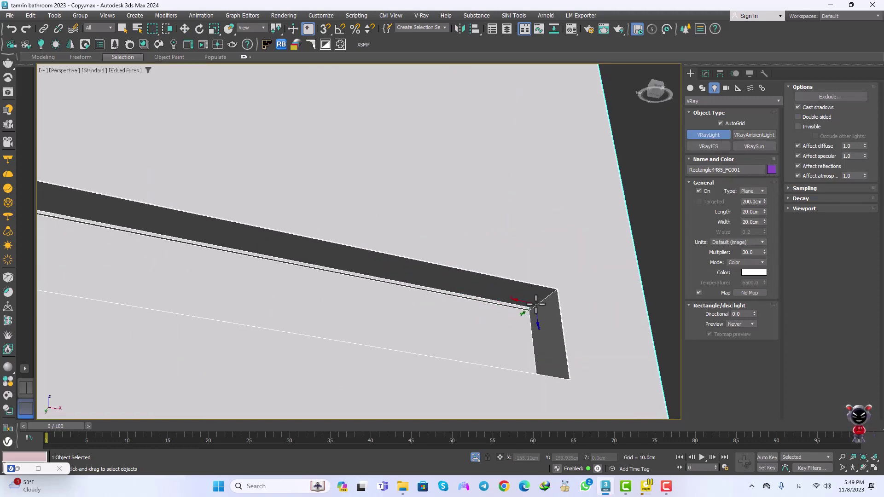
mouse_move(537, 304)
mouse_down()
mouse_move(265, 249)
mouse_move(160, 205)
mouse_up()
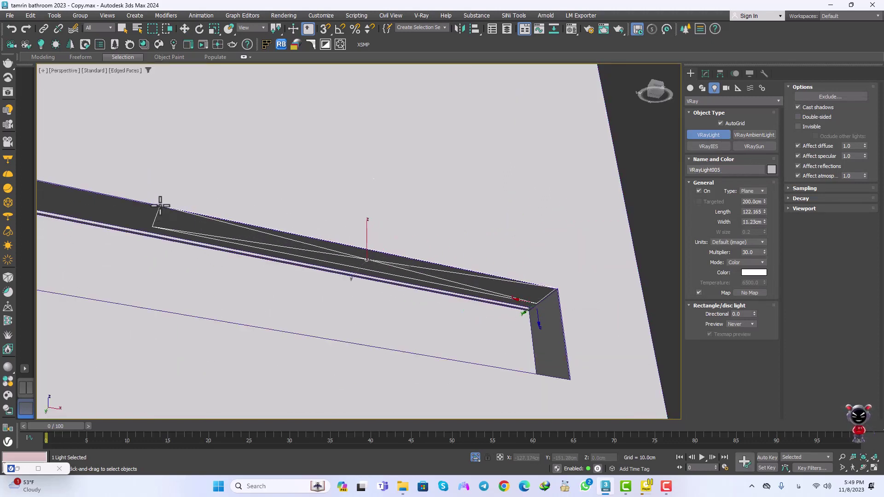
middle_drag(160, 205, 352, 231)
drag(352, 232, 134, 206)
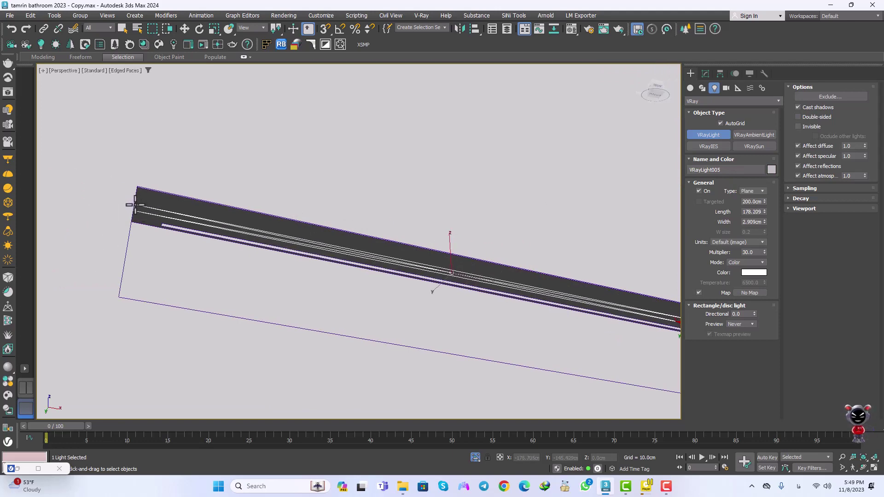
Turn on angle snapping at 90 degrees and rotate the niche light so it shines downward
alt+middle_drag(160, 223, 298, 257)
middle_drag(298, 257, 199, 232)
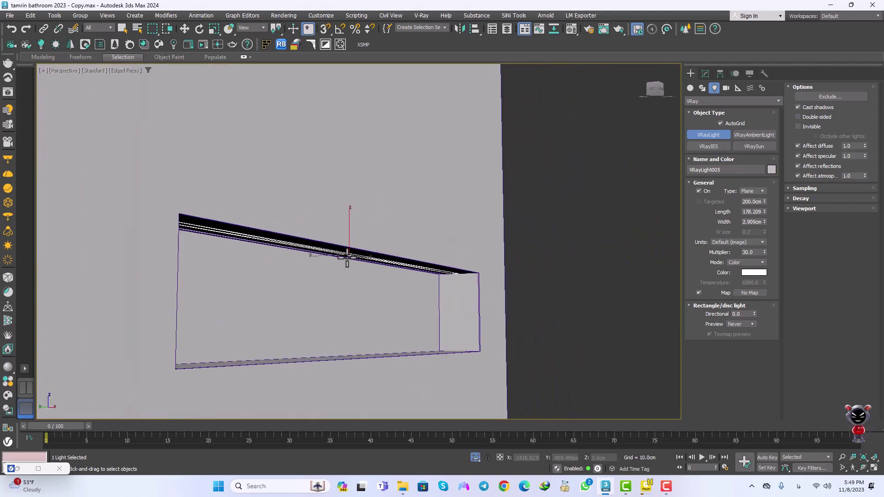
scroll(347, 259, up, 3)
key(e)
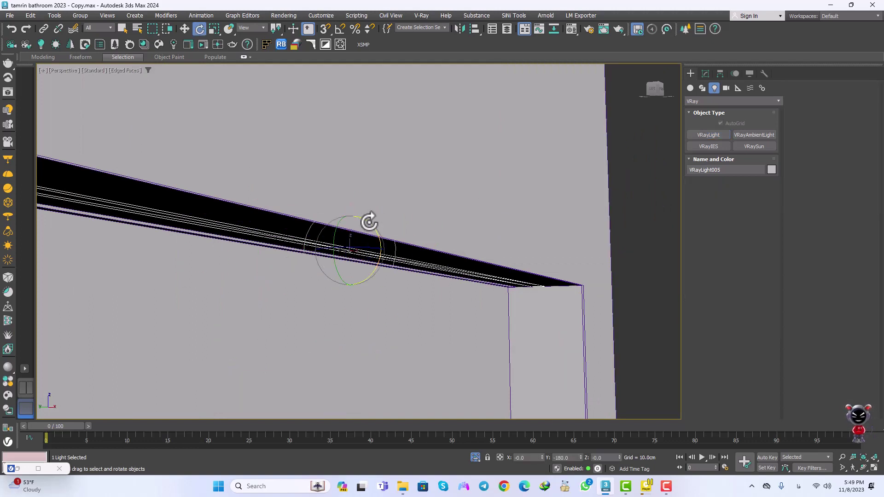
click(337, 27)
right_click(337, 27)
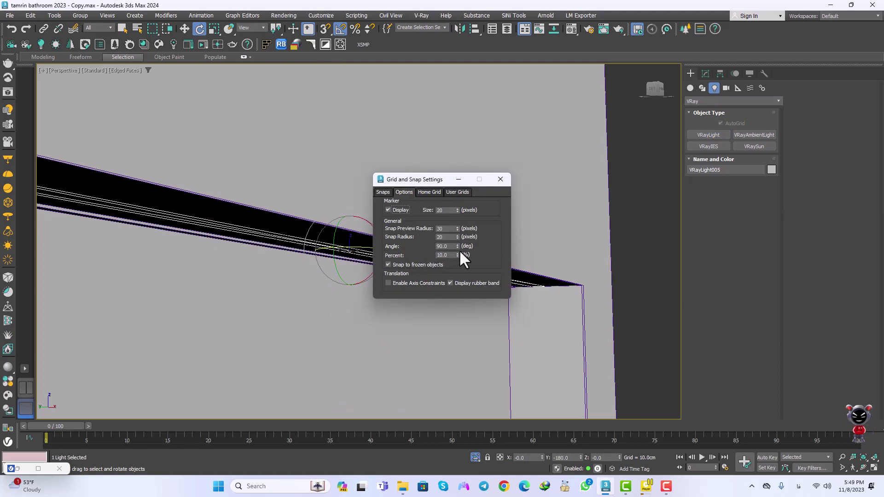
click(505, 184)
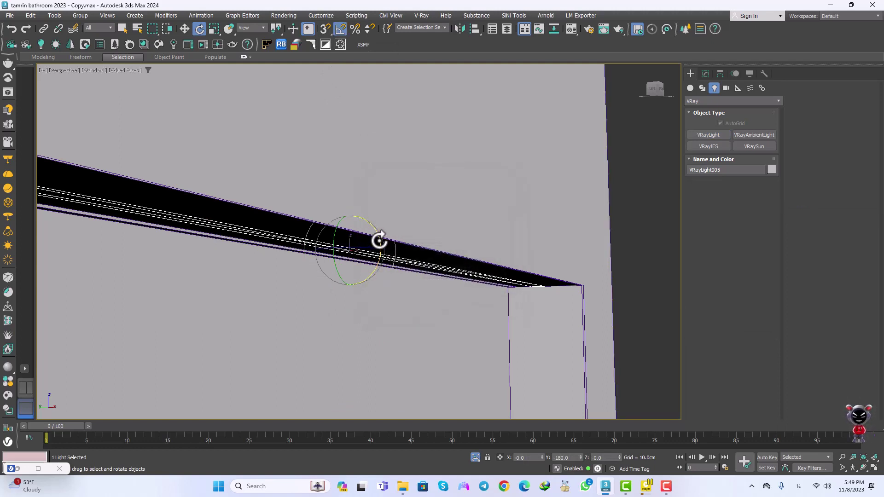
drag(378, 239, 380, 251)
Lower the niche light slightly off the niche's ceiling to a Z height of about 149.93 cm and deselect it
key(w)
scroll(350, 272, down, 3)
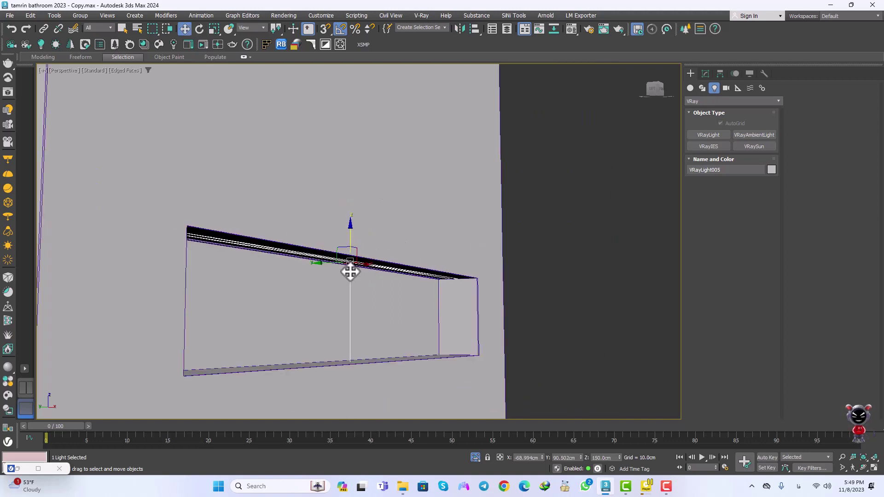
scroll(349, 272, up, 5)
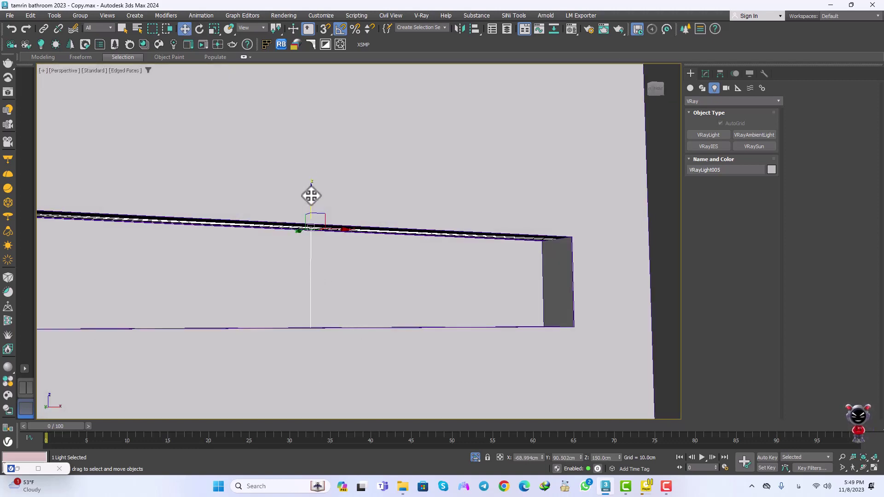
scroll(310, 199, up, 2)
scroll(308, 226, up, 2)
middle_drag(308, 227, 307, 202)
scroll(307, 202, up, 2)
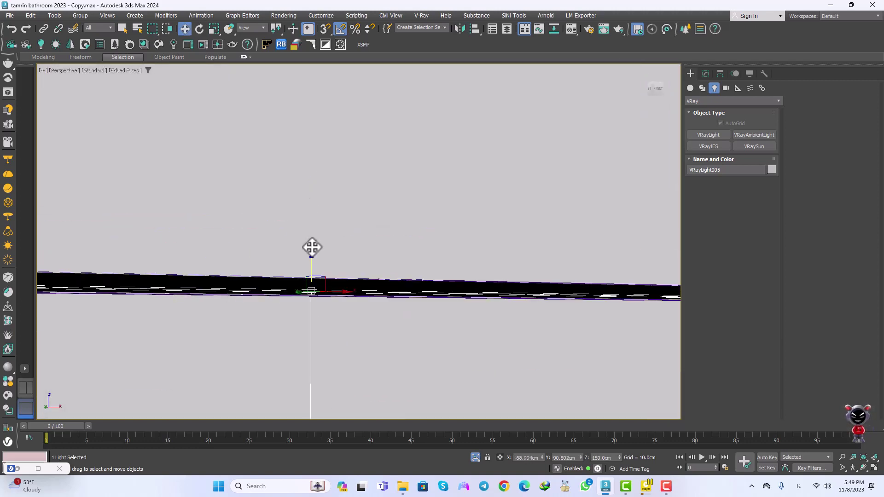
drag(312, 258, 312, 261)
alt+middle_drag(302, 270, 273, 274)
middle_drag(324, 299, 298, 261)
scroll(298, 260, down, 5)
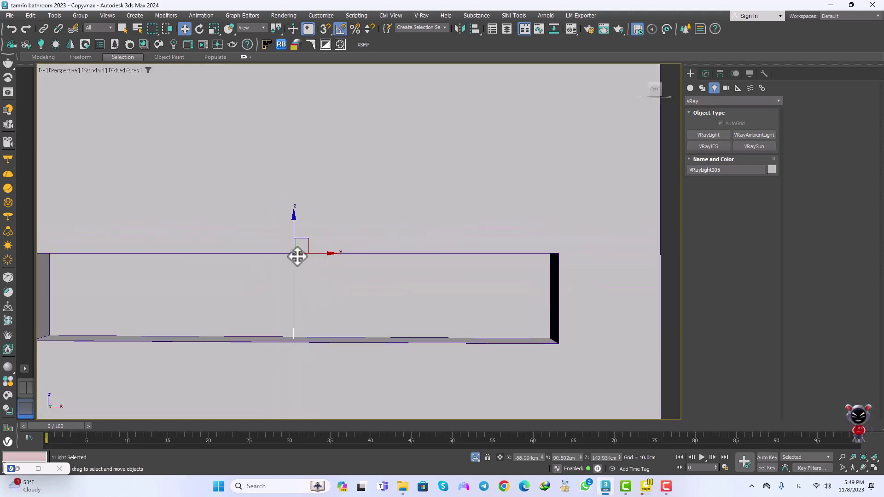
scroll(297, 256, down, 5)
click(503, 186)
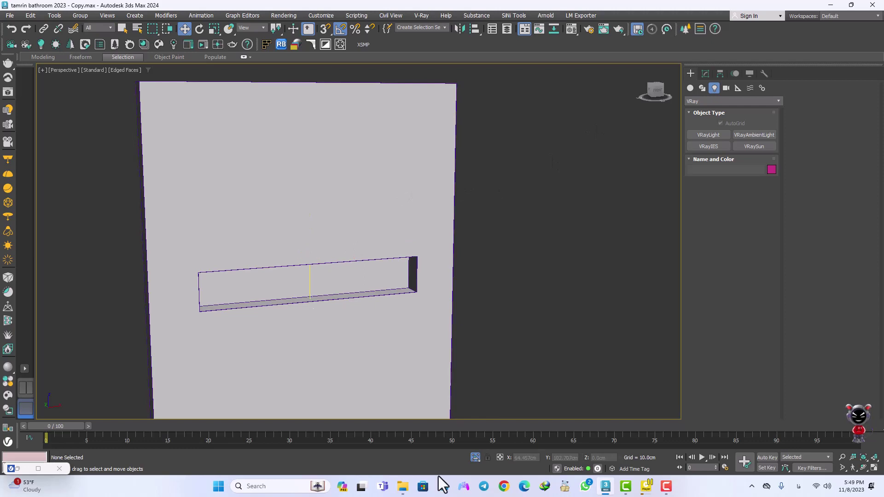
Exit isolation and show the scene through VRayCam001 with safe frames on
click(476, 457)
key(c)
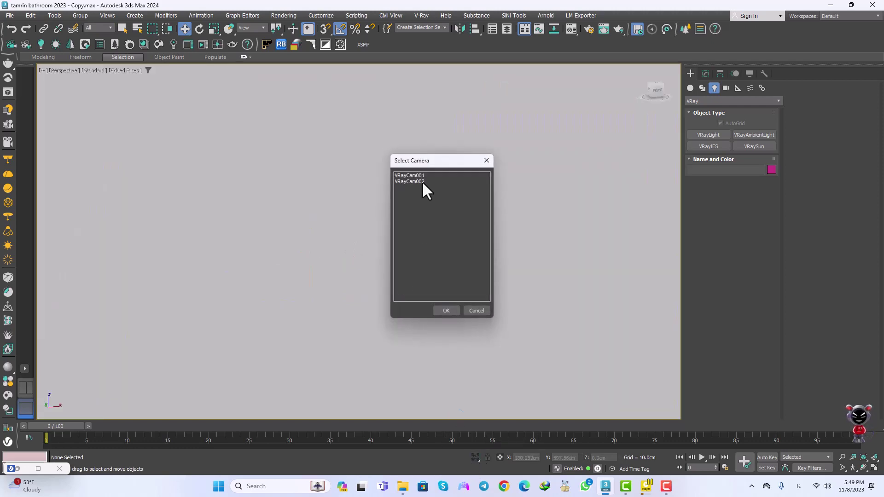
double_click(423, 174)
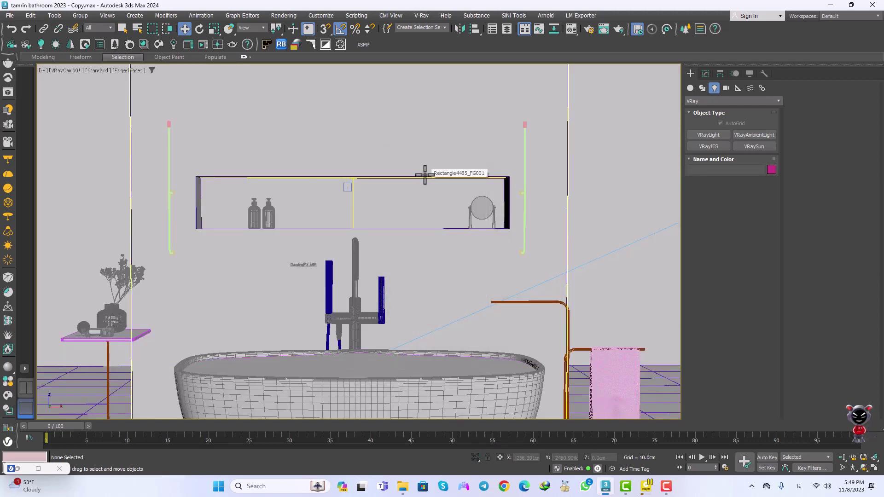
key(shift+f)
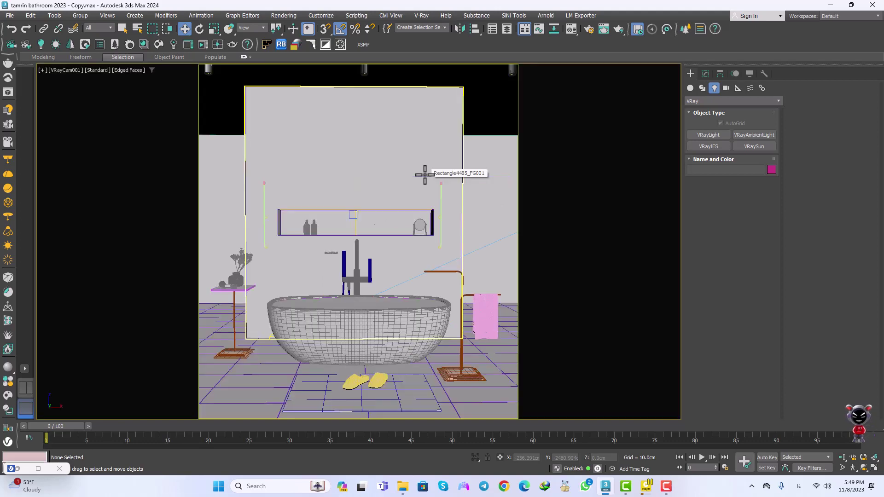
Define a render region around the wall niche in the V-Ray Frame Buffer and start an interactive render
click(8, 95)
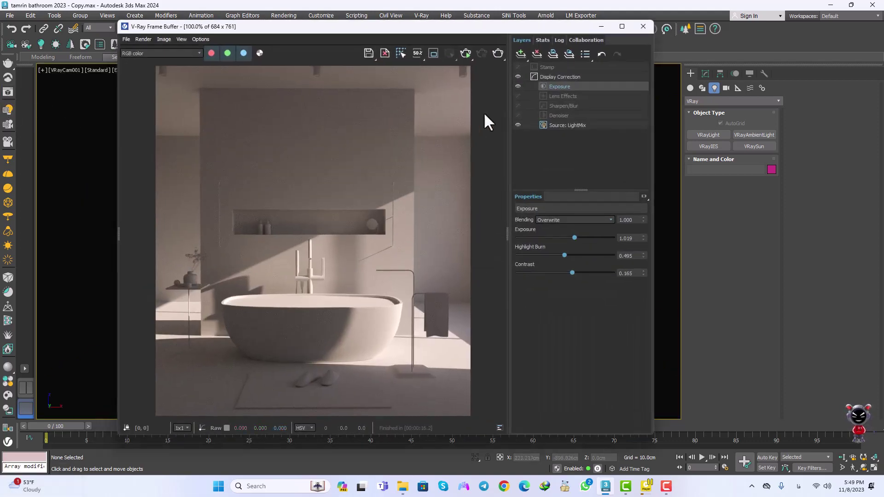
click(434, 53)
drag(412, 182, 215, 263)
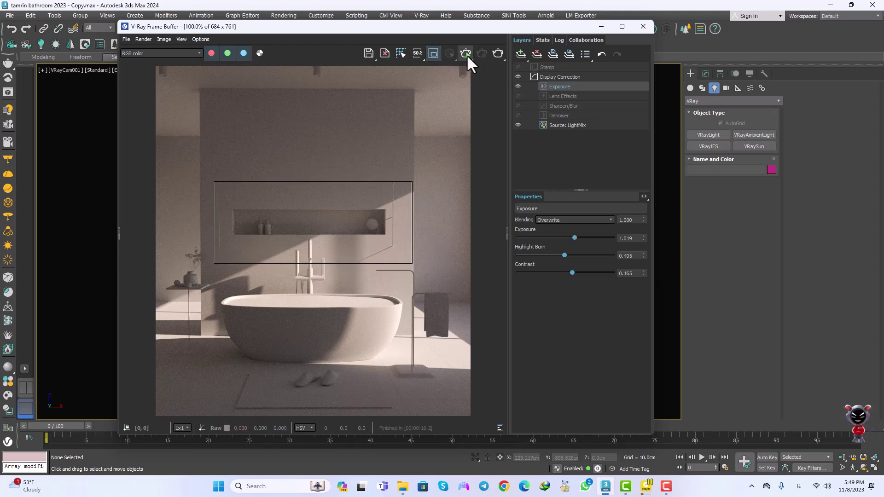
click(465, 54)
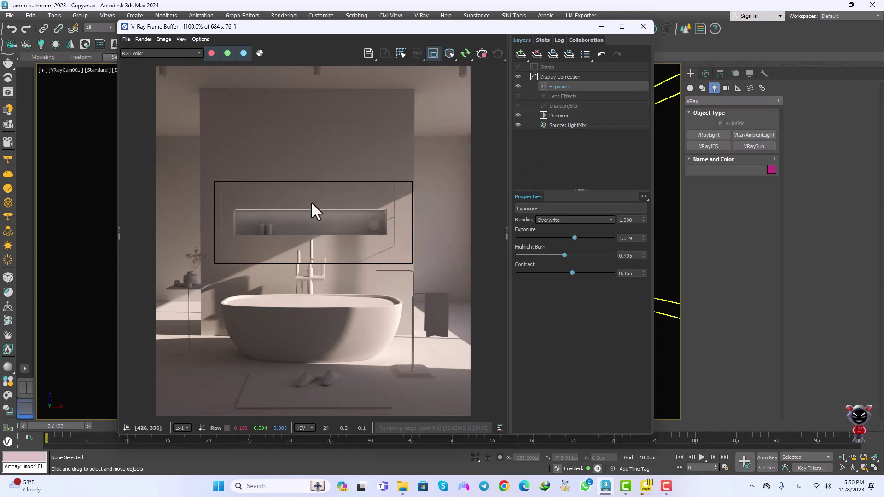
Set the VRayLight005 intensity in the LightMix layer to 5
click(597, 125)
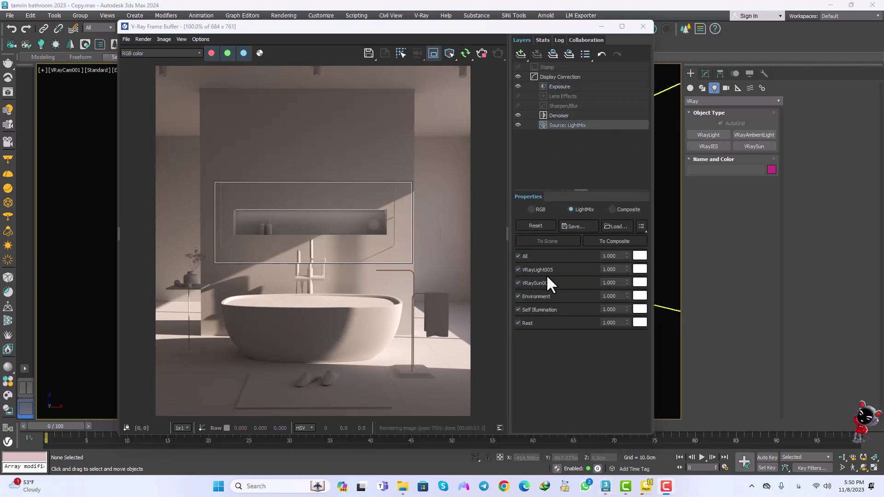
drag(617, 269, 560, 272)
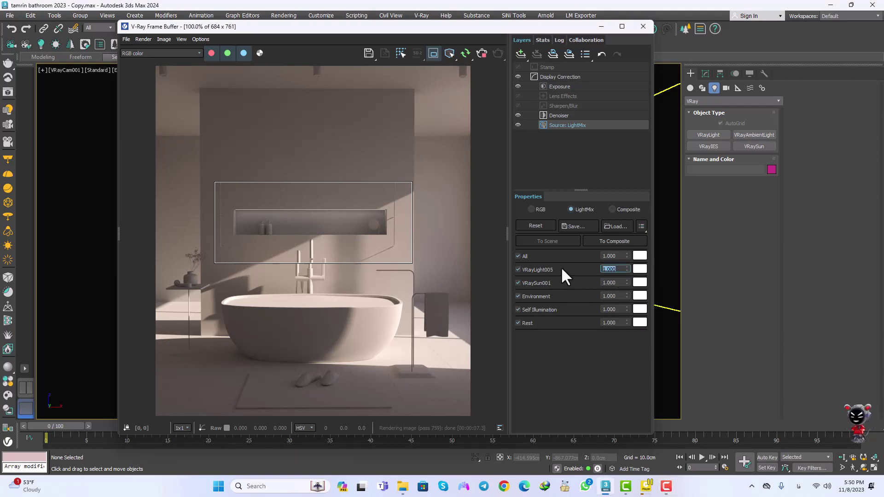
text(5)
key(Return)
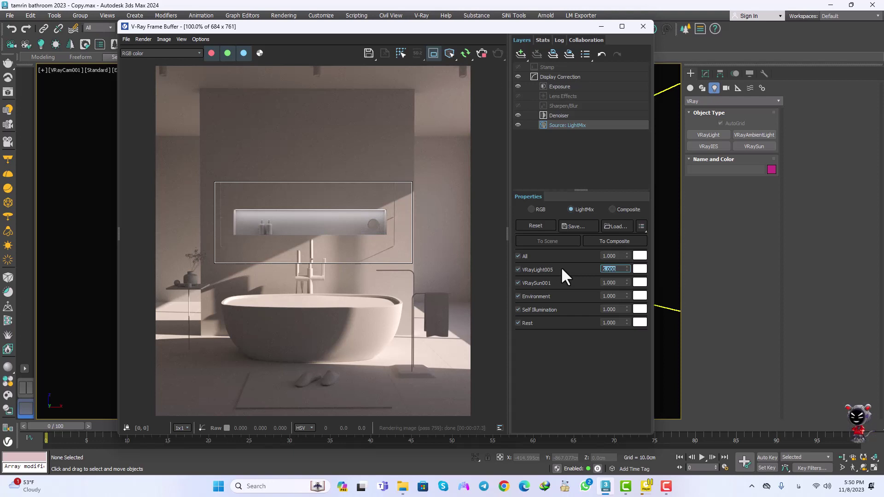
Give VRayLight005 a warm LightMix color with a temperature of 3800 K
click(644, 269)
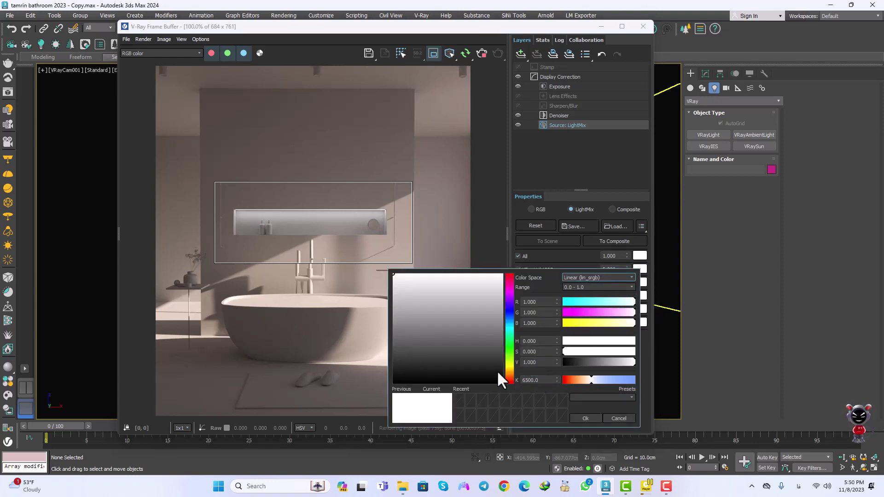
drag(549, 383, 486, 385)
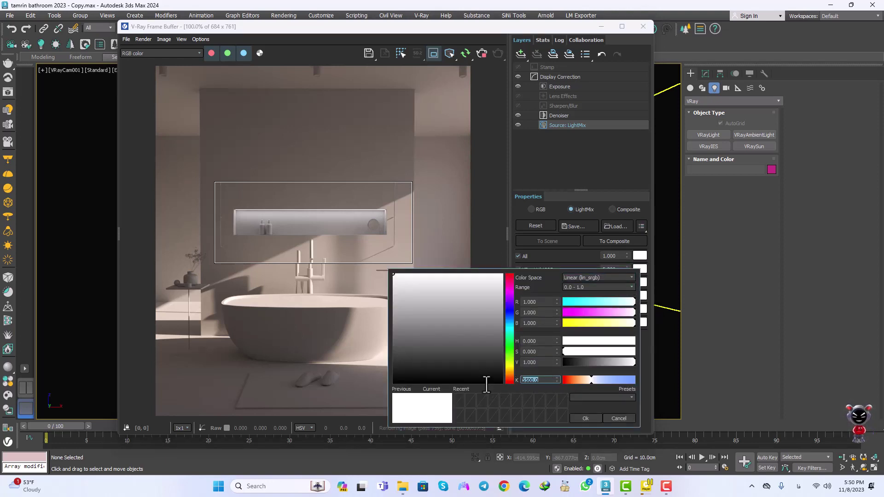
text(3800)
key(Return)
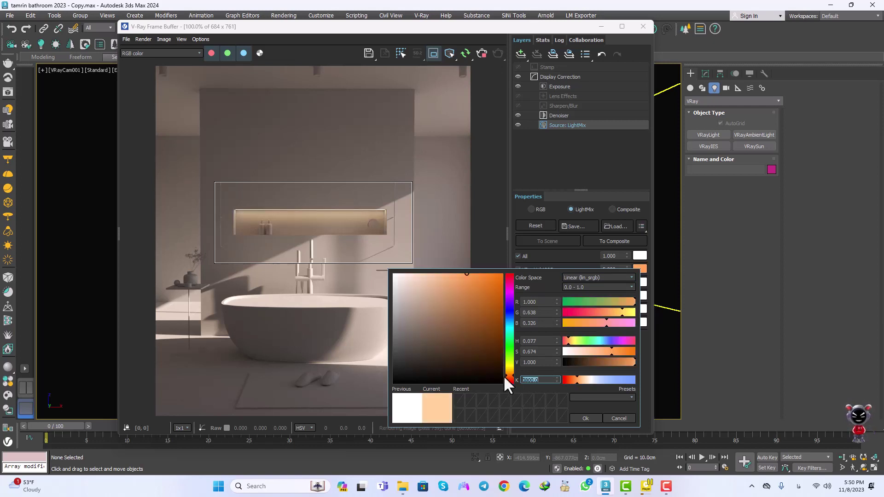
click(585, 418)
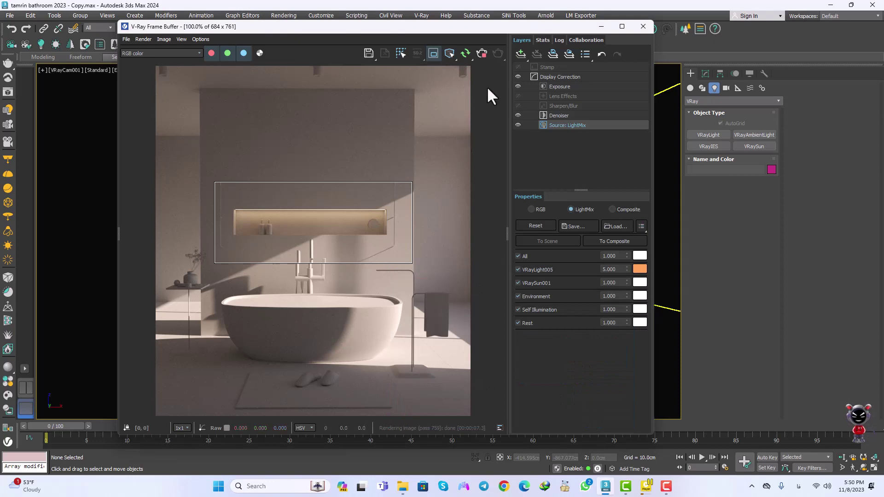
Stop the interactive render, turn off the render region and send the LightMix changes to the scene lights
click(483, 53)
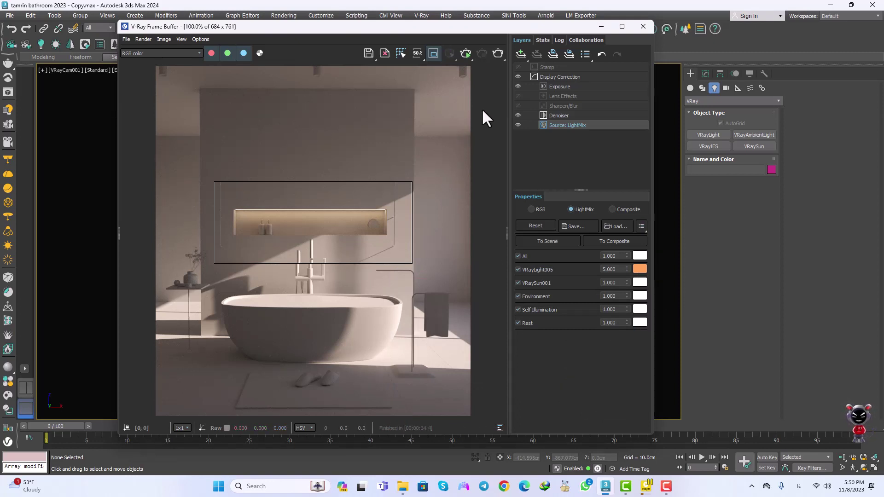
click(431, 50)
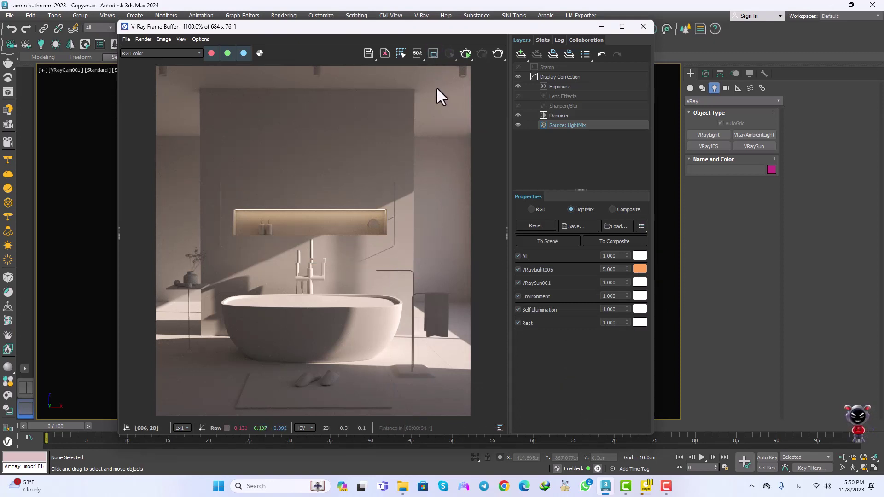
click(565, 242)
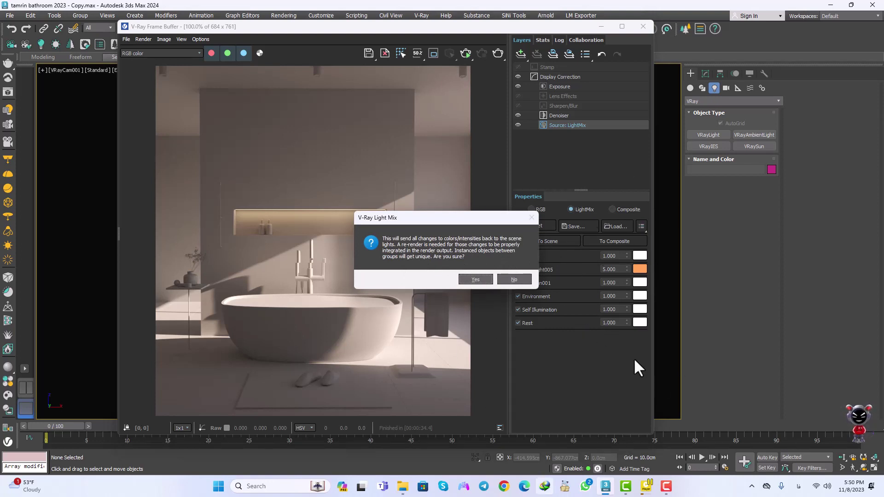
click(474, 279)
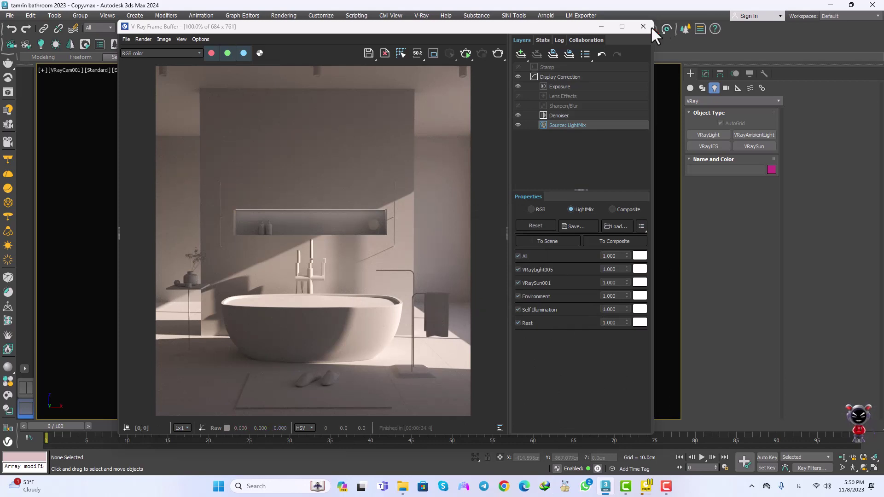
Close the frame buffer, select the VRaySun outside the building in a perspective view and change its color mode
click(643, 26)
key(p)
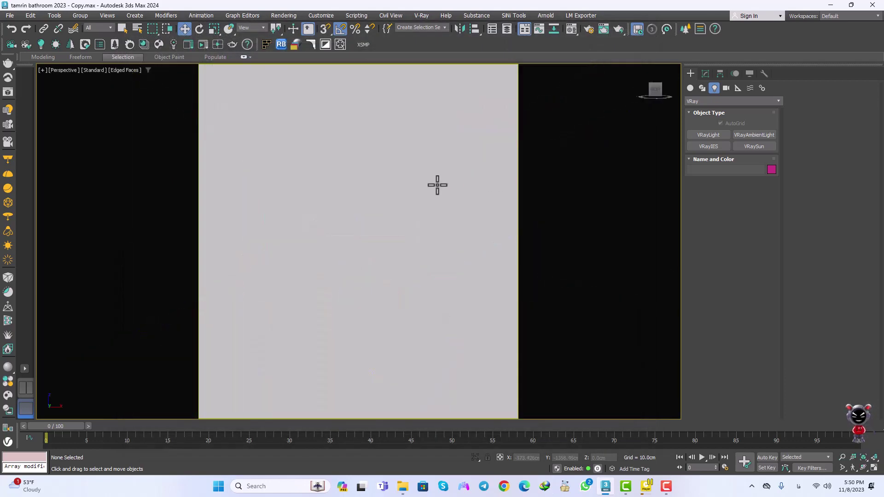
scroll(395, 208, down, 5)
alt+middle_drag(393, 213, 422, 274)
scroll(350, 276, down, 4)
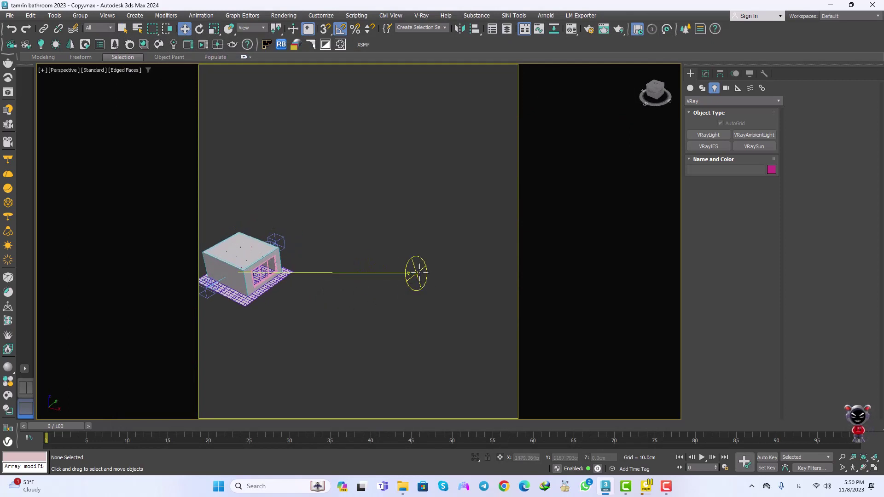
drag(416, 273, 416, 273)
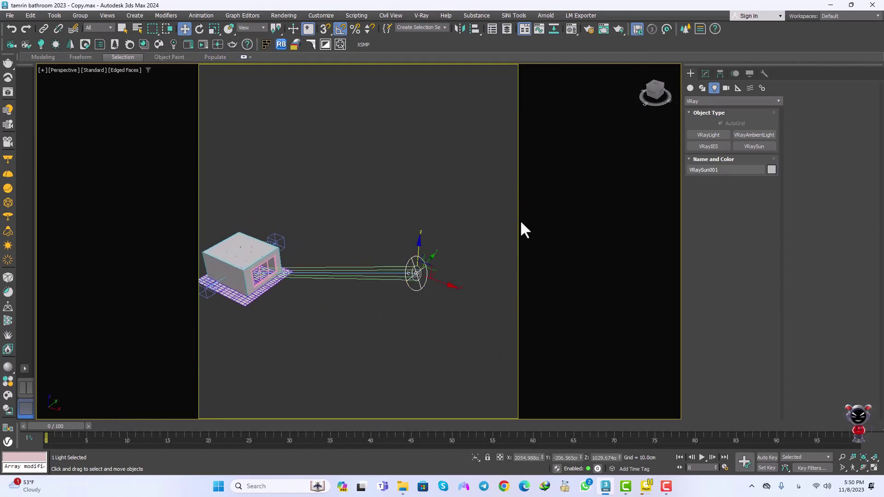
click(705, 73)
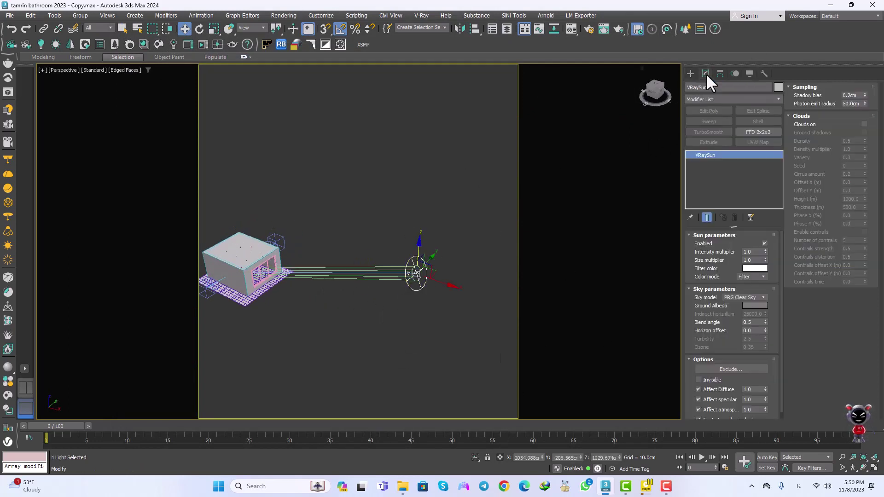
click(747, 277)
alt+middle_drag(474, 216, 434, 191)
click(405, 190)
Render the full VRayCam001 view interactively to check the updated sun and niche lighting, and stop the render
key(c)
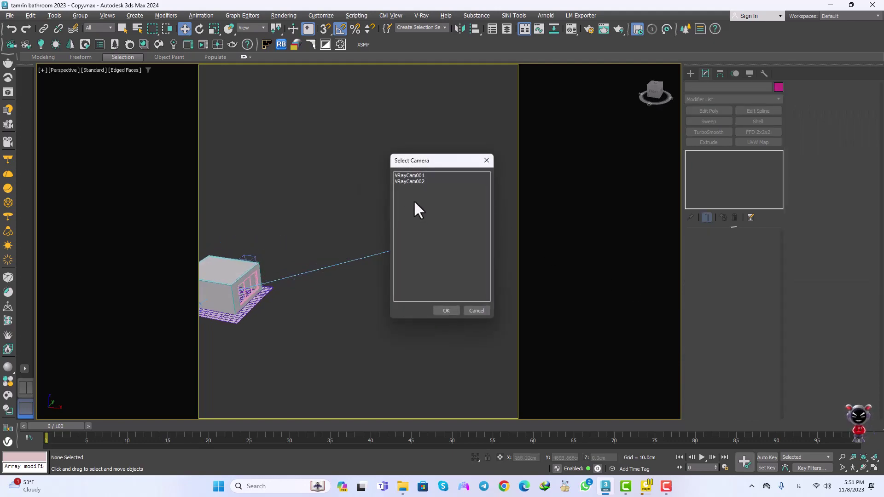
double_click(419, 174)
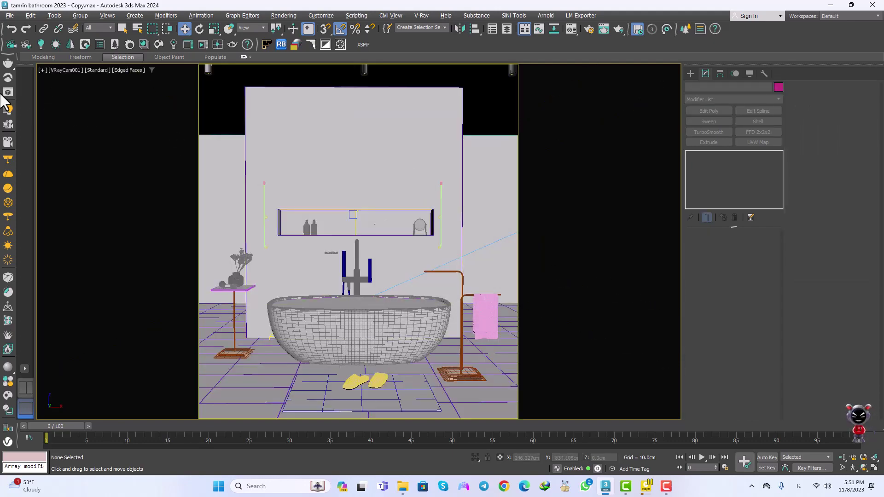
click(7, 93)
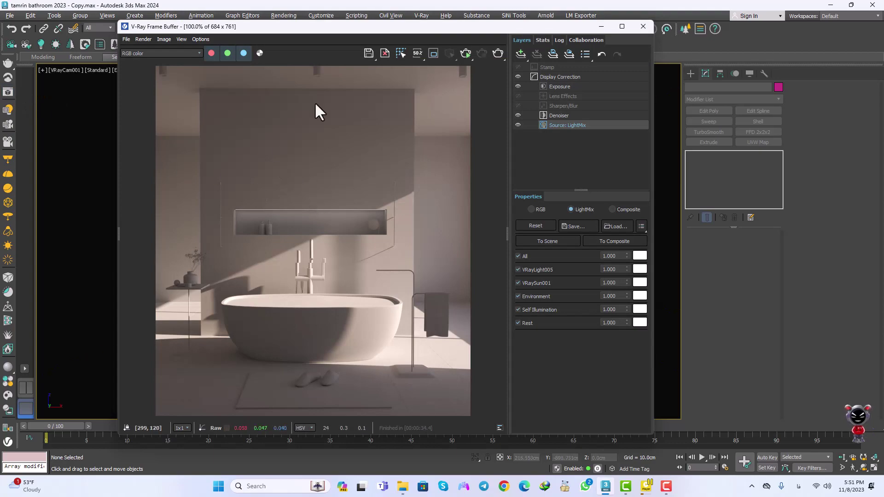
click(466, 53)
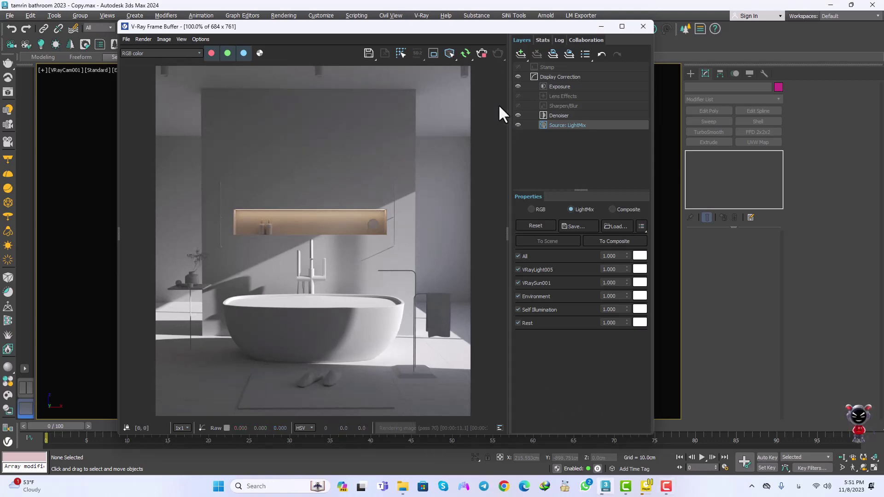
click(481, 54)
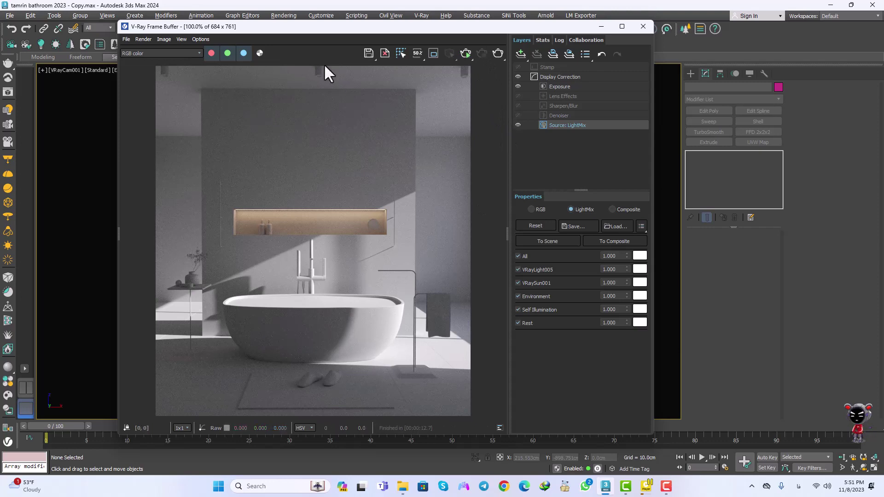
Create a targeted VRayIES light with AutoGrid inside the opening of a cylindrical ceiling spotlight
click(643, 26)
key(p)
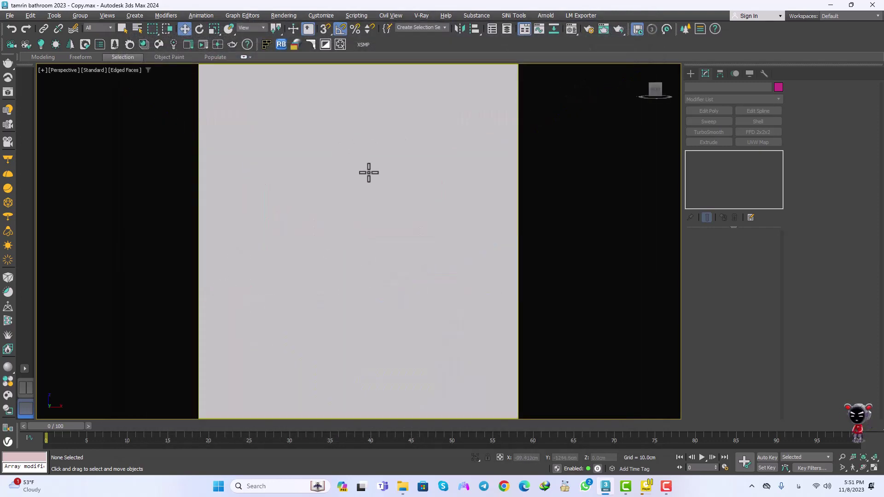
scroll(368, 172, down, 5)
scroll(361, 156, up, 1)
alt+middle_drag(361, 156, 354, 187)
click(690, 73)
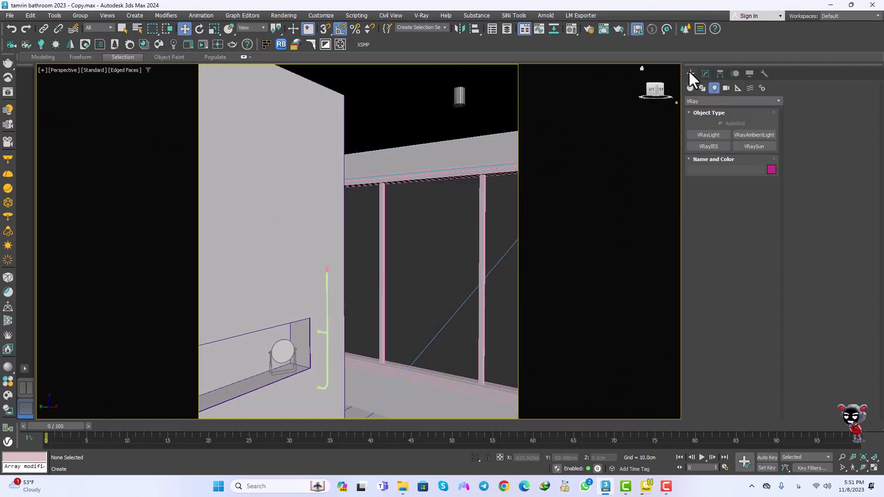
click(710, 146)
middle_drag(449, 148, 423, 136)
scroll(422, 158, up, 4)
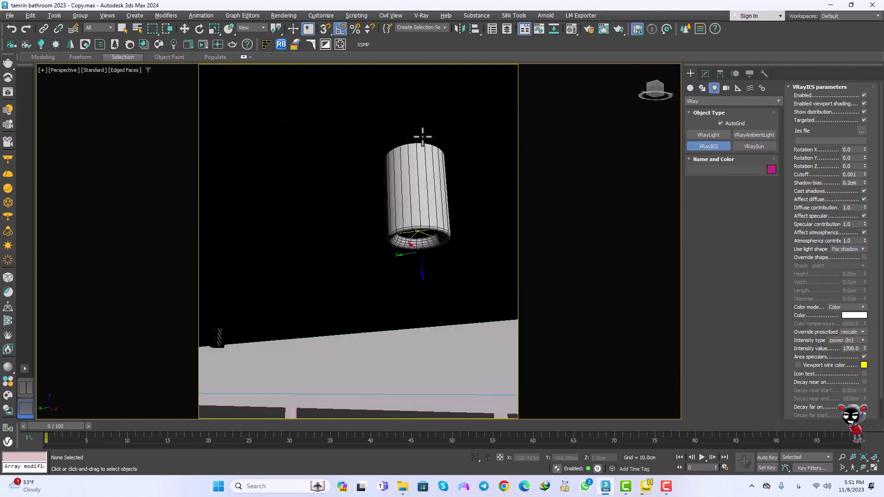
middle_drag(407, 225, 414, 151)
drag(429, 145, 401, 342)
key(w)
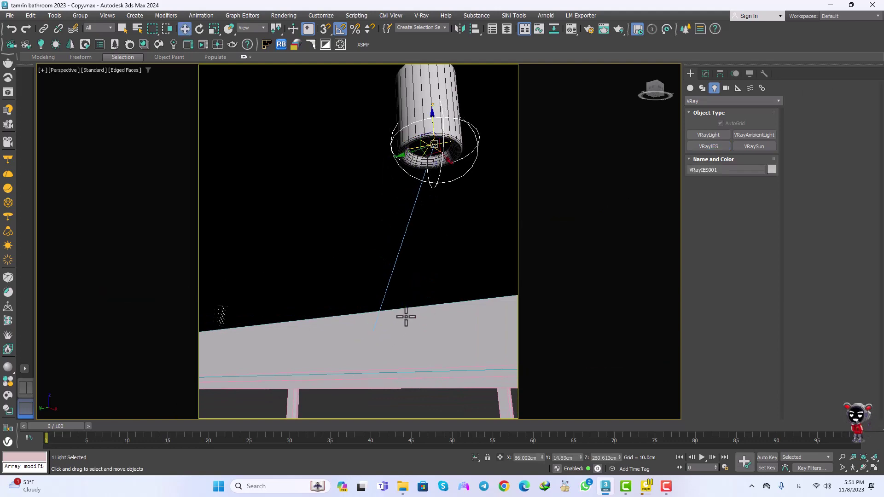
Switch to wireframe and move the VRayIES target in the top view so it lines up with the spotlight
key(F3)
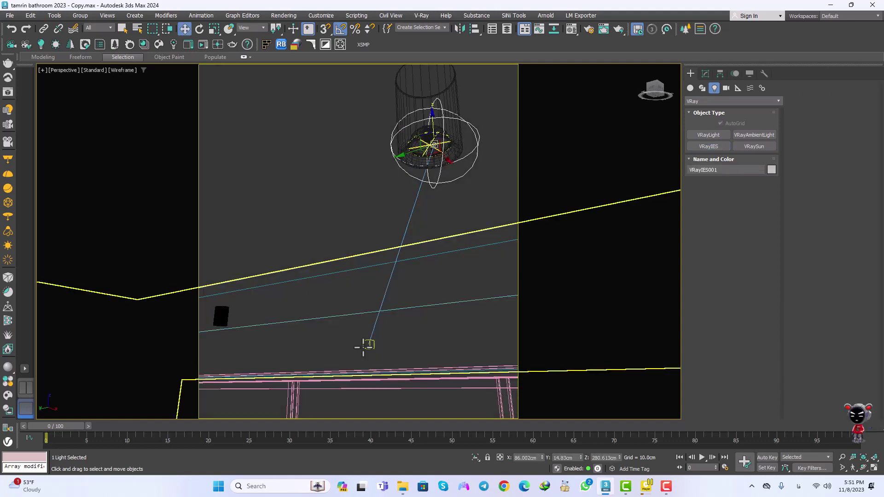
click(367, 350)
alt+middle_drag(367, 351, 324, 357)
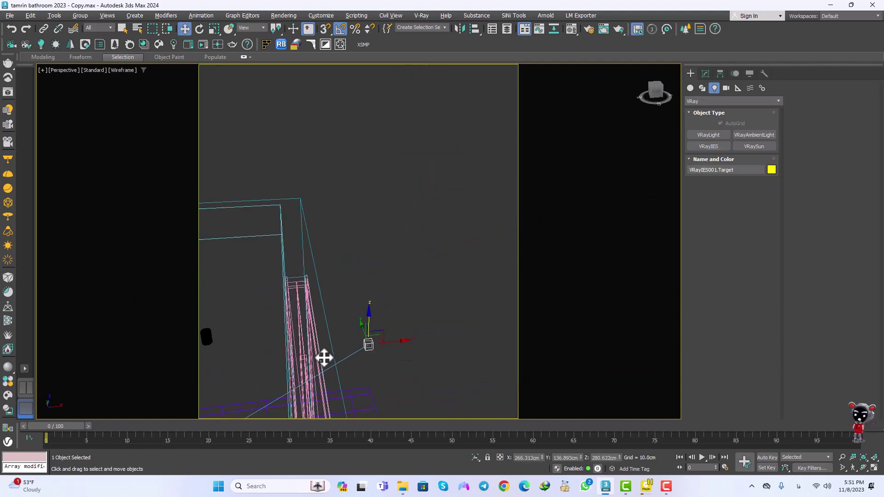
key(t)
key(z)
scroll(352, 330, down, 8)
middle_drag(351, 330, 521, 244)
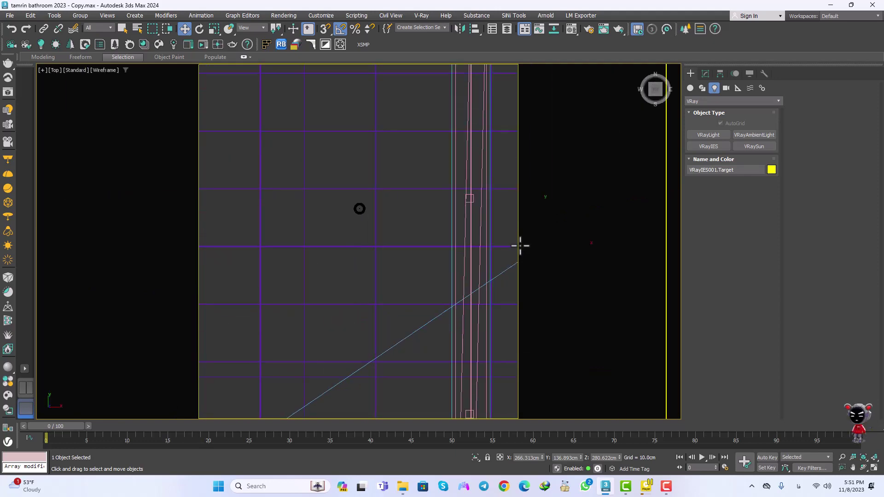
scroll(514, 258, down, 3)
scroll(463, 277, down, 1)
middle_drag(463, 277, 356, 261)
drag(397, 247, 377, 286)
Lower the VRayIES target about 171 cm in Z so the light points straight down
scroll(282, 305, up, 5)
alt+middle_drag(377, 286, 369, 191)
scroll(382, 235, down, 4)
drag(371, 176, 366, 235)
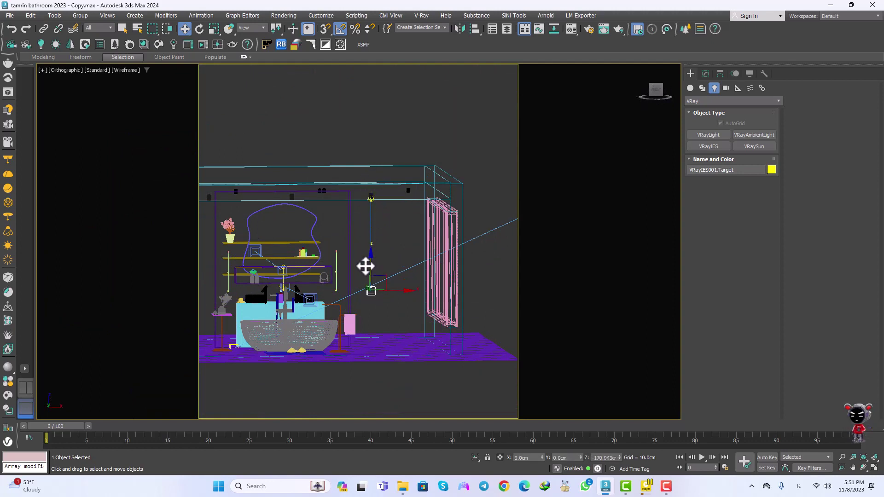
Lower the VRayIES light about 9 cm in Z so it sits just below the cylindrical ceiling spotlight
click(371, 198)
scroll(372, 195, up, 5)
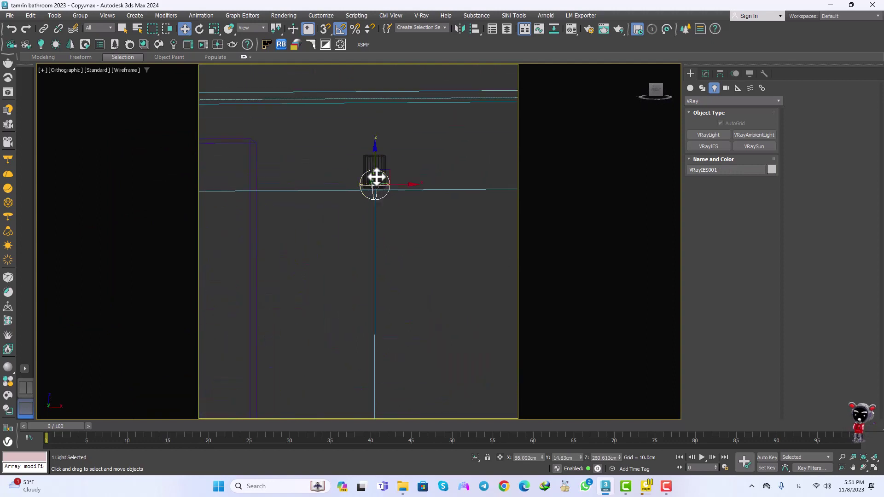
drag(374, 162, 375, 189)
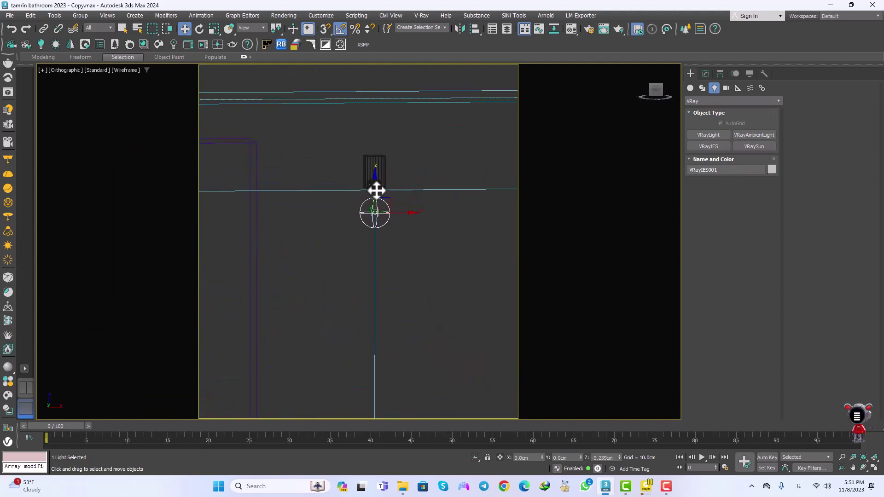
scroll(376, 207, down, 5)
Clone the VRayIES light with its target as an instance along X in the top view, onto the middle ceiling spotlight above the bathtub
alt+middle_drag(377, 223, 368, 253)
ctrl+click(382, 373)
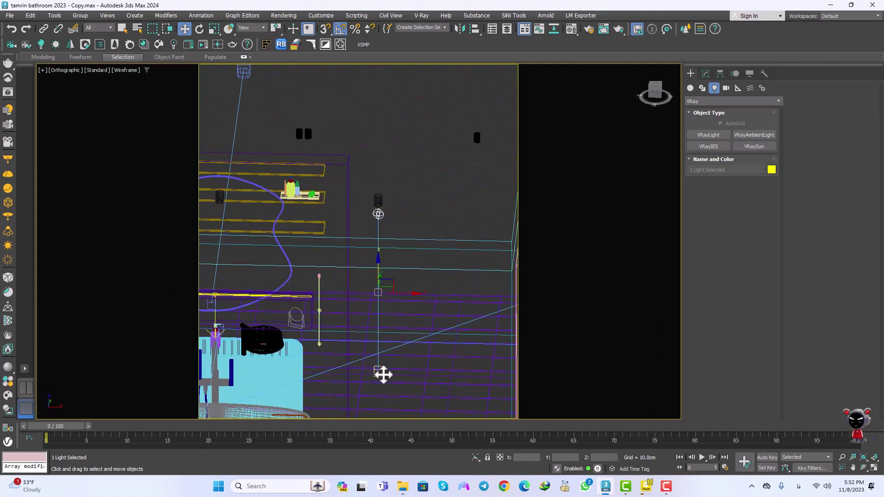
key(t)
key(z)
scroll(385, 290, down, 12)
middle_drag(349, 322, 396, 314)
scroll(401, 290, up, 3)
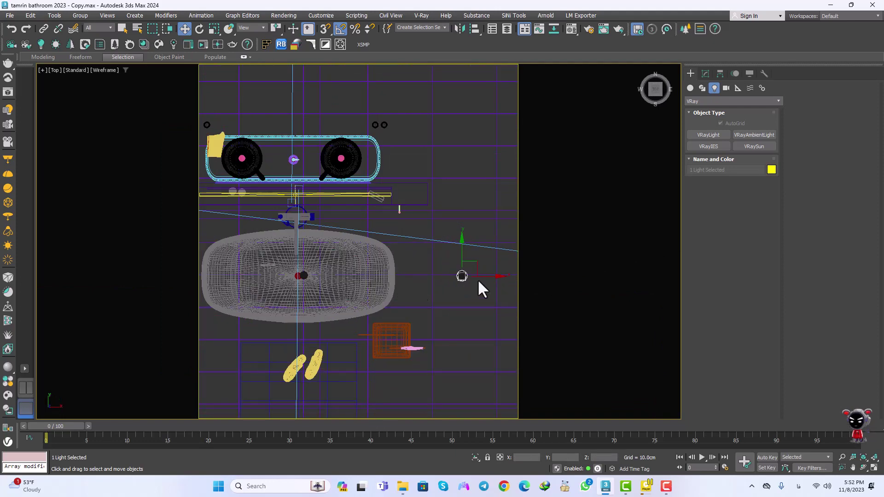
shift+drag(481, 275, 324, 274)
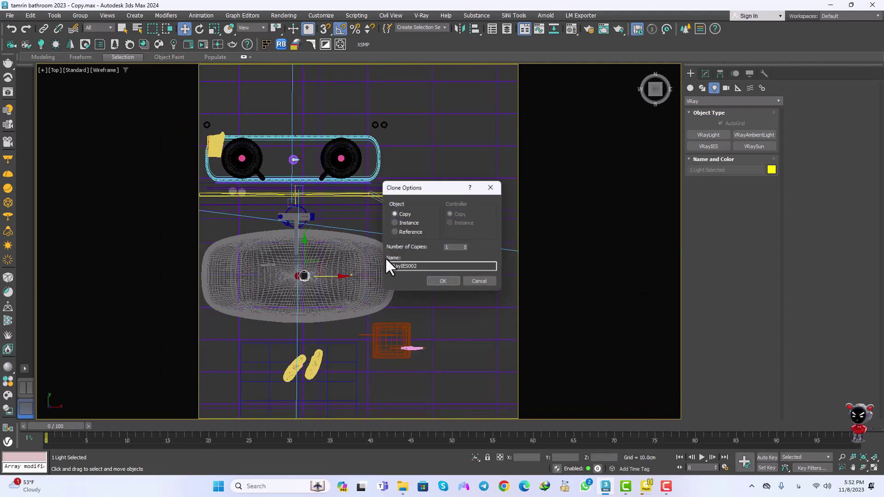
click(443, 281)
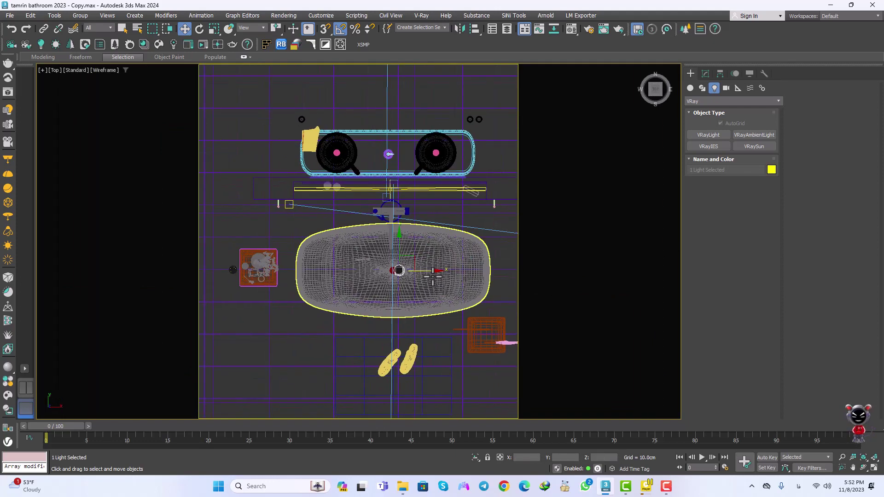
Clone the VRayIES light and target once more along X onto the leftmost ceiling spotlight, and return to the VRayCam001 view
shift+drag(312, 274, 261, 274)
click(443, 281)
mouse_move(432, 276)
alt+middle_down()
mouse_move(398, 220)
mouse_move(403, 199)
mouse_move(383, 211)
alt+middle_up()
key(c)
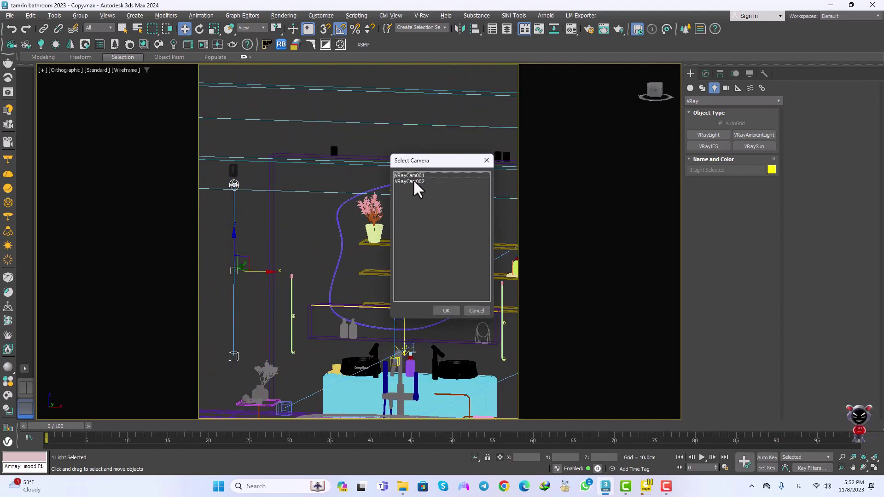
double_click(415, 175)
Load the IES file 001 TINO DC 3000 830 40D.ies from the AM152_IES folder into the middle light, VRayIES002
click(365, 82)
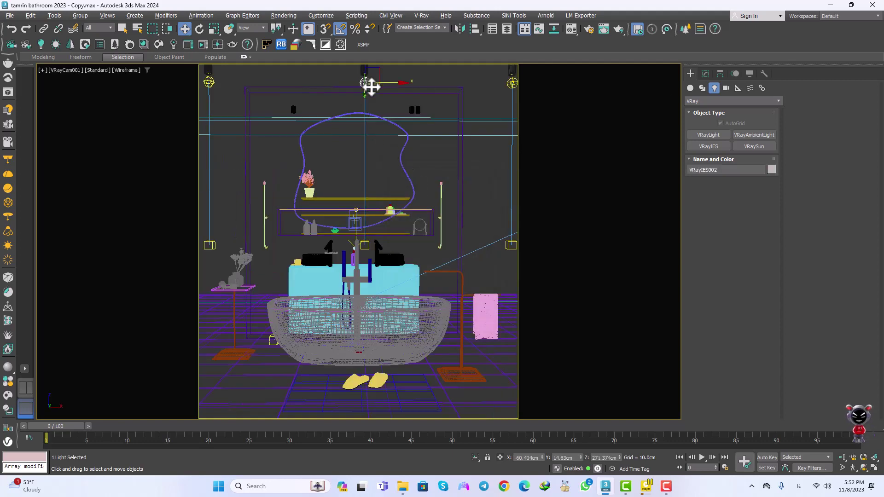
click(705, 75)
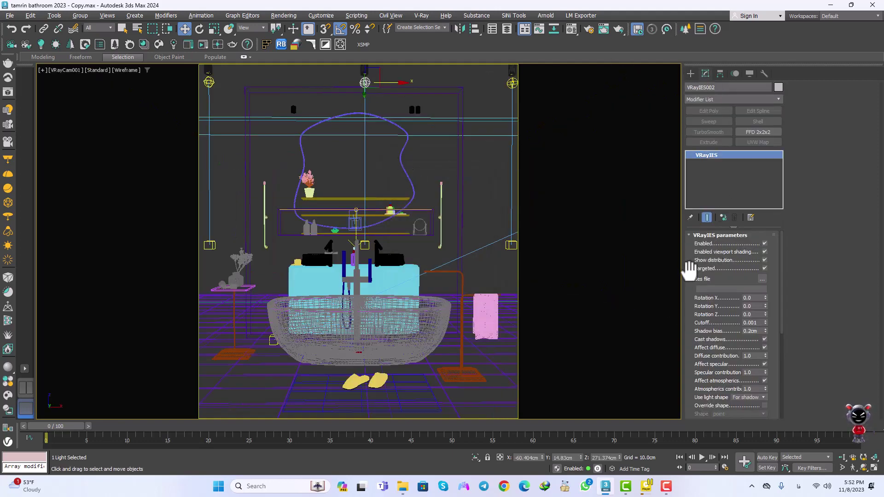
click(762, 279)
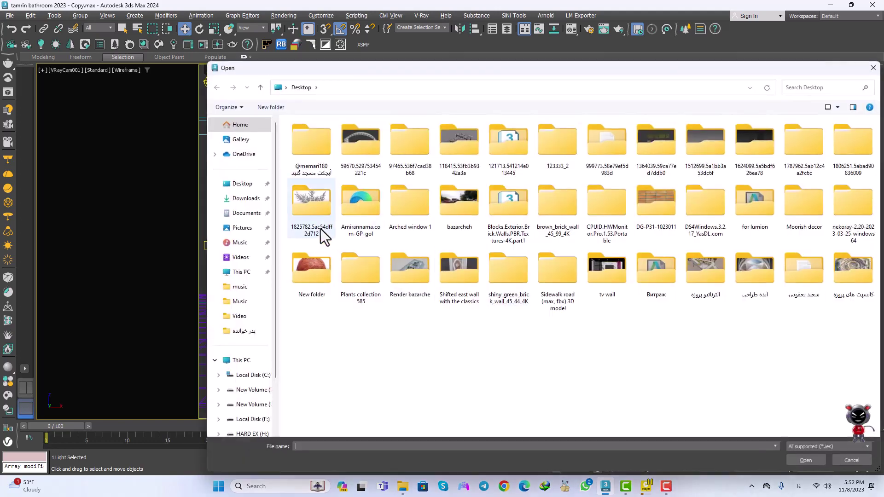
click(260, 449)
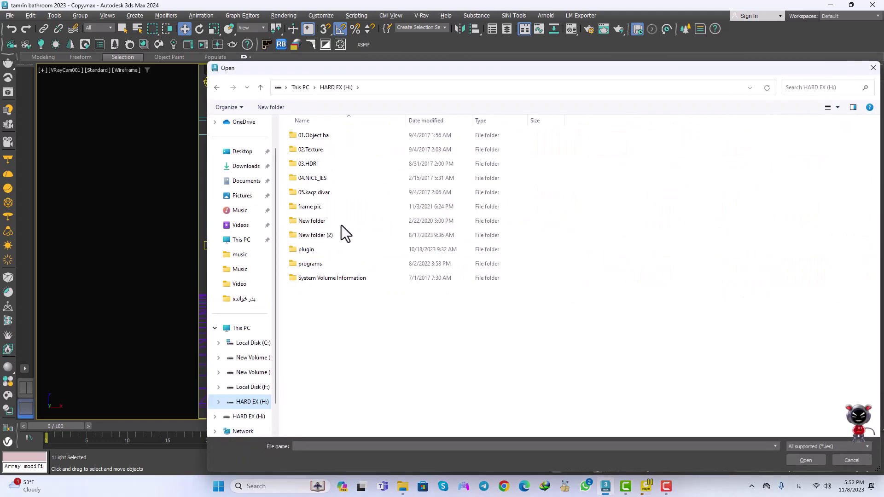
double_click(321, 179)
double_click(320, 153)
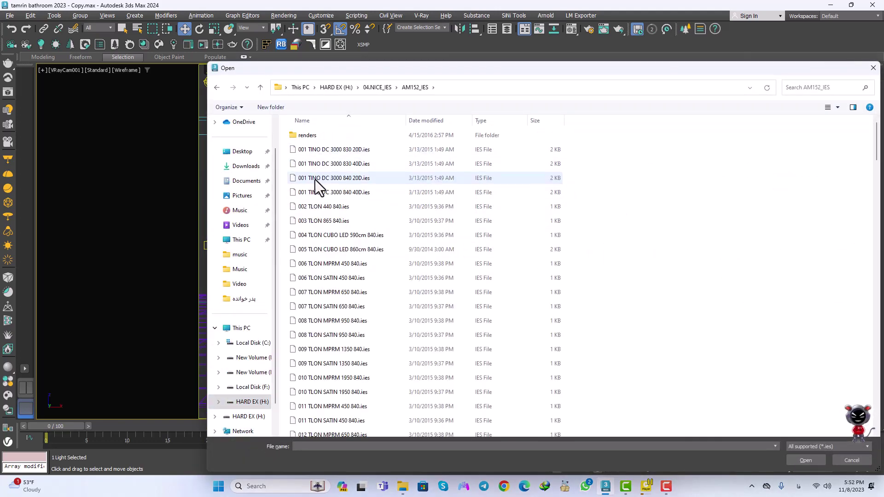
double_click(324, 166)
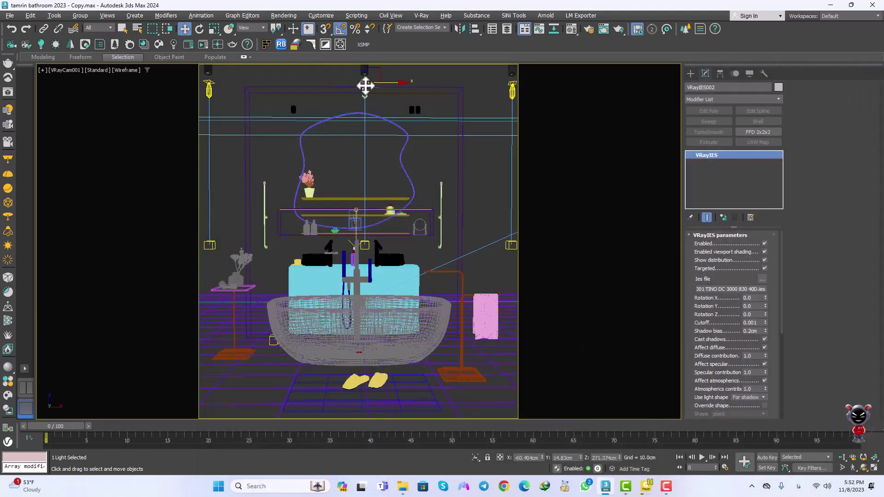
Start an interactive render of the camera view and raise the VRayIES003 LightMix intensity to 3 and up to 10
click(8, 93)
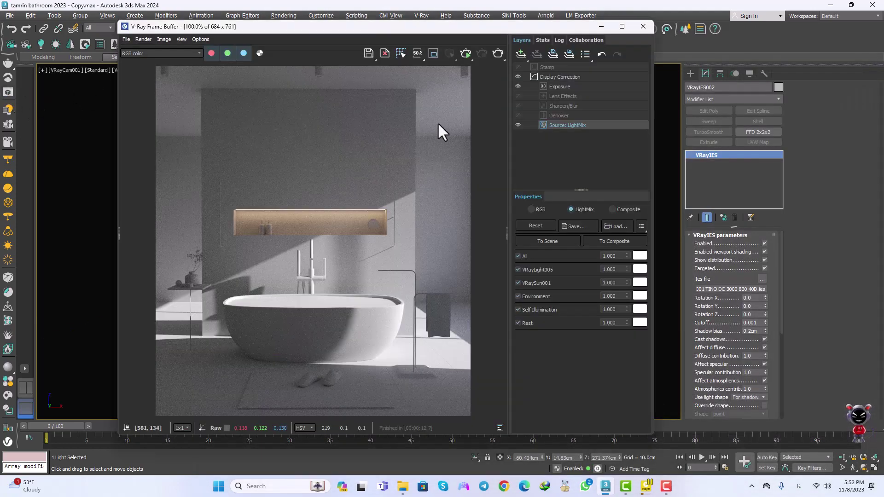
click(466, 53)
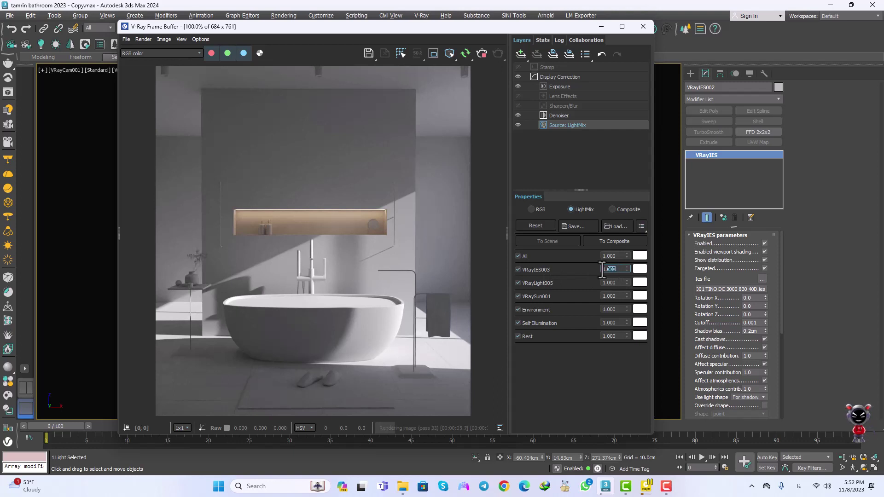
text(3)
key(Return)
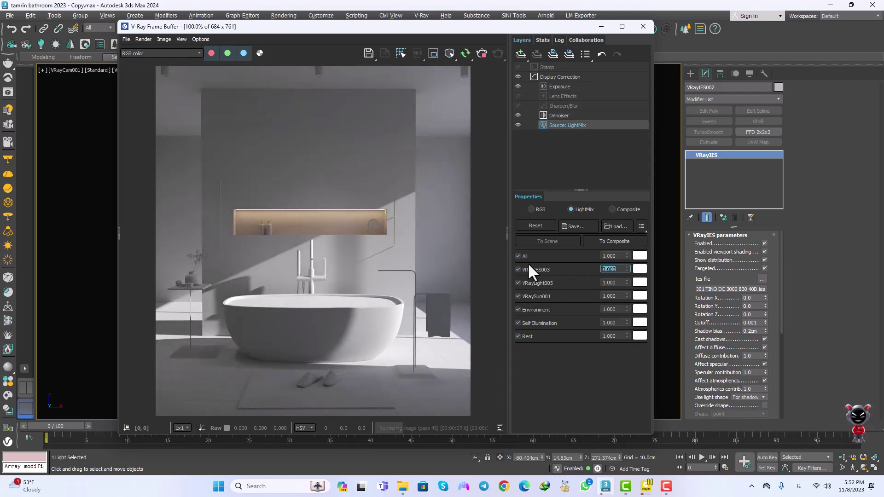
text(10)
key(Return)
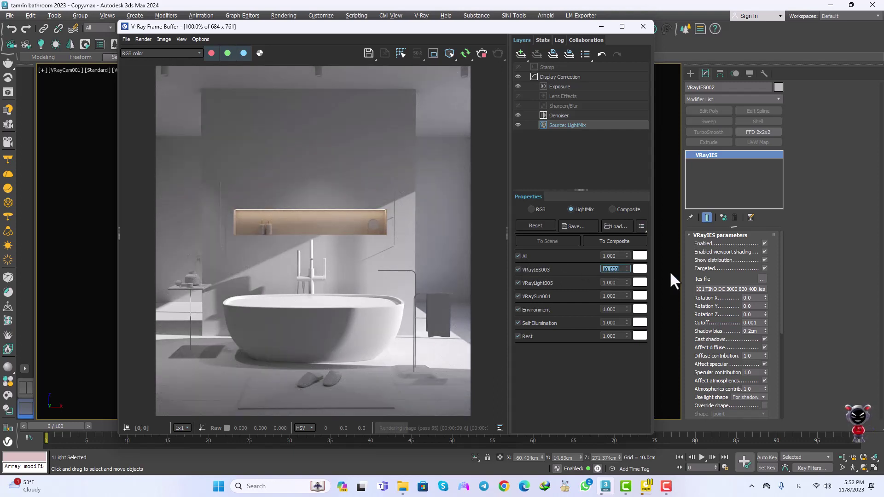
Set the VRayIES003 LightMix color temperature to 3800 K for a warm spotlight tone
click(640, 269)
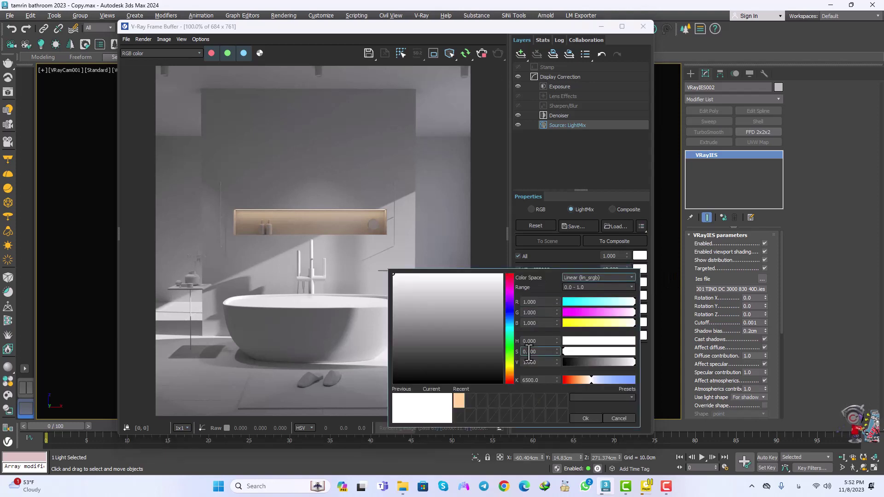
text(3)
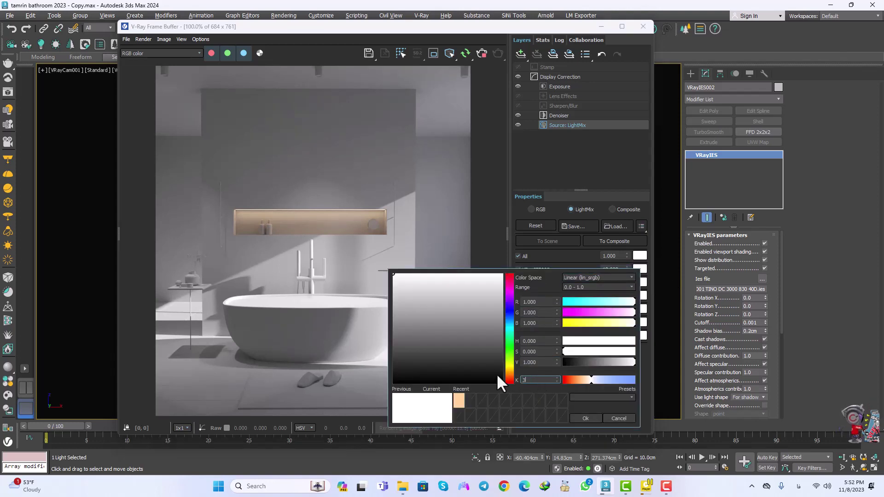
text(800)
key(Return)
click(583, 418)
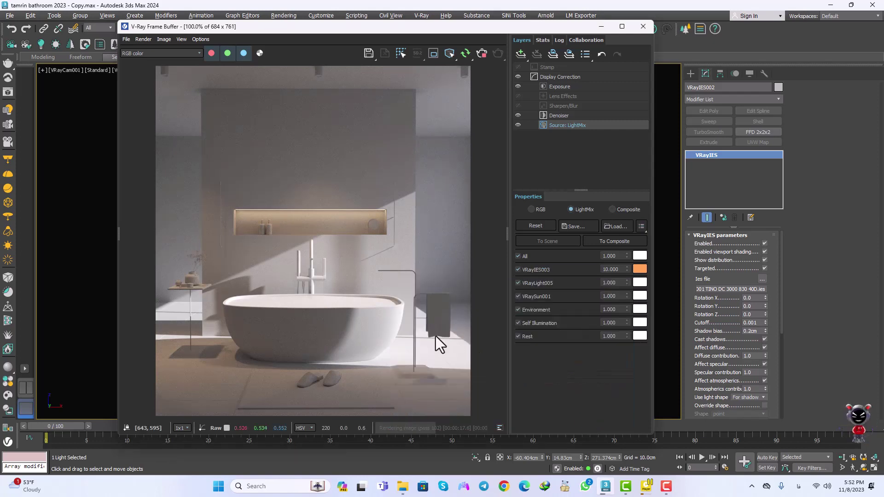
Set the VRayIES003 LightMix intensity to 15 and stop the render after checking the spotlights
click(615, 270)
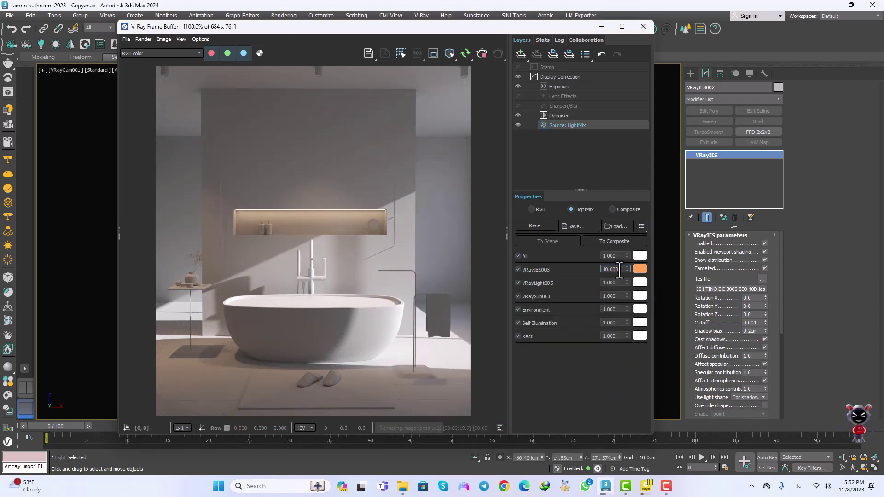
drag(620, 270, 574, 270)
text(15)
key(Return)
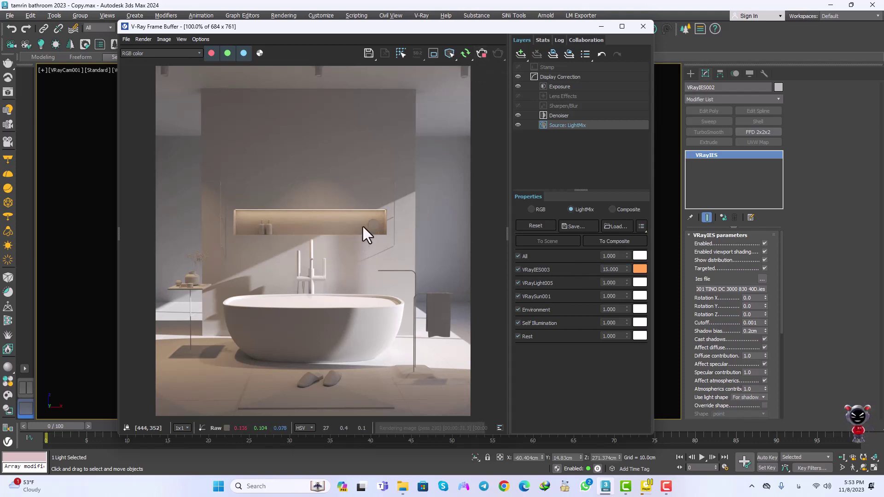
click(481, 55)
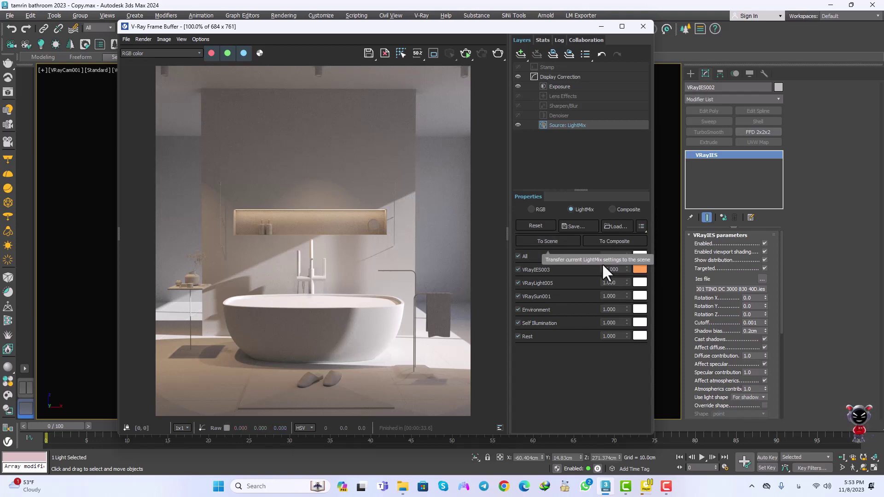
Transfer the LightMix settings to the scene lights and re-render interactively with the denoiser to check them, stopping and closing the frame buffer
click(553, 241)
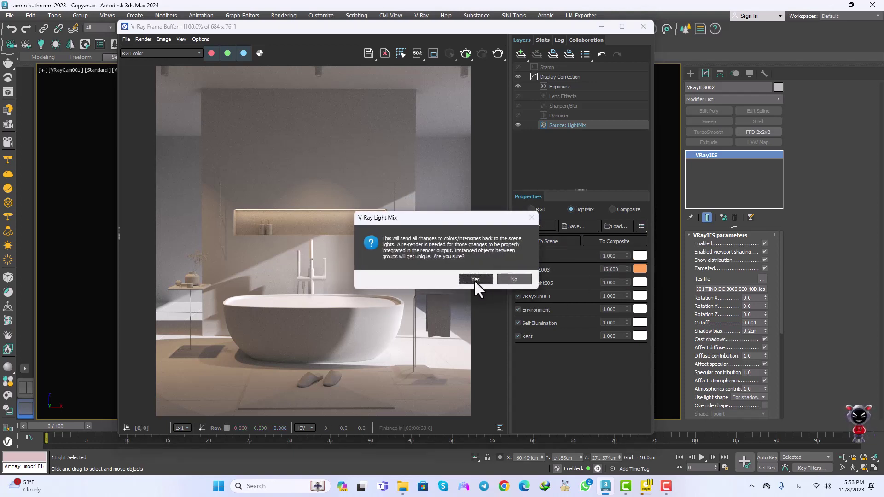
click(474, 279)
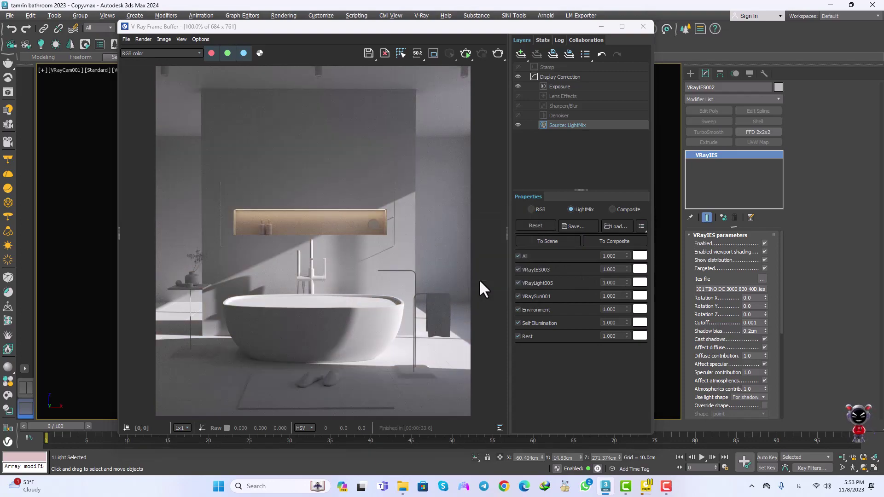
click(465, 54)
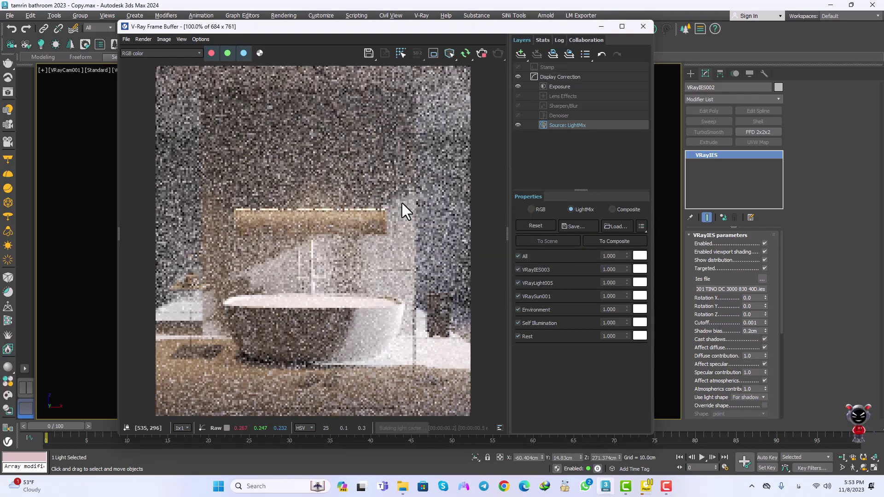
click(518, 115)
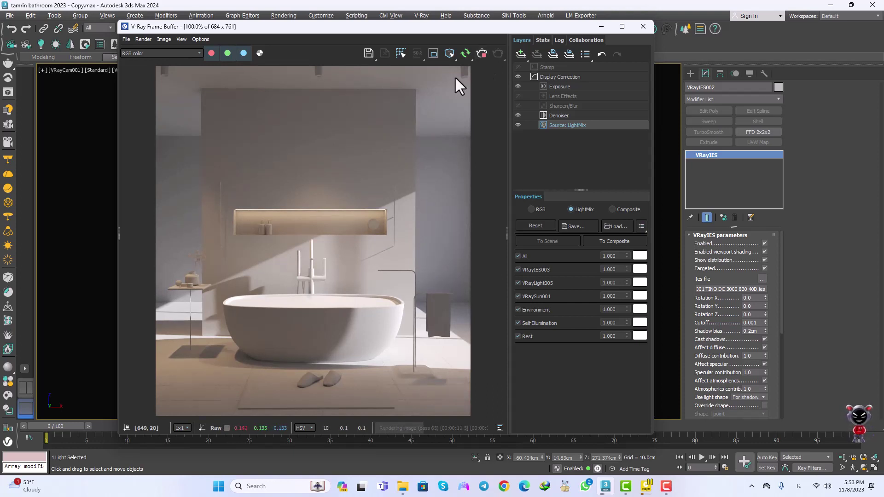
click(482, 53)
click(643, 26)
Assign Material #1 to the round disc inside the opening of the leftmost ceiling spotlight, working in a shaded perspective view
key(p)
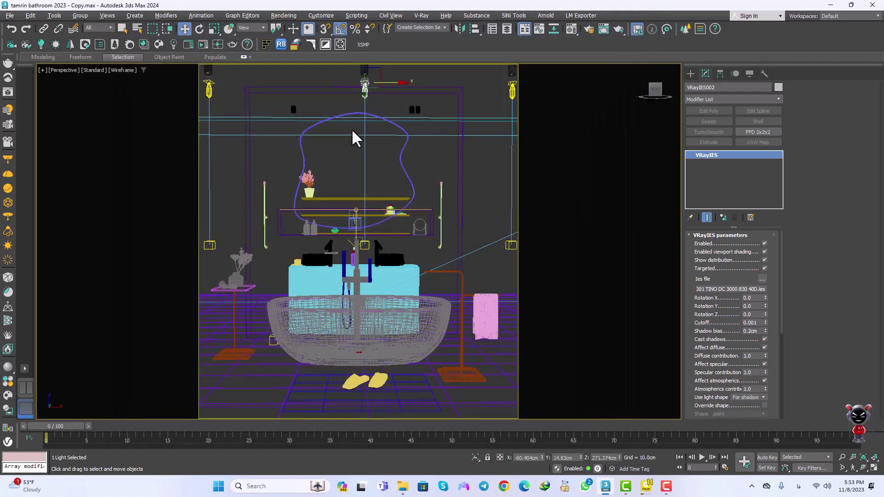
scroll(221, 111, up, 2)
key(F3)
middle_drag(223, 116, 302, 208)
scroll(229, 101, up, 2)
scroll(258, 117, up, 1)
scroll(258, 117, down, 3)
click(298, 144)
scroll(302, 134, up, 5)
click(306, 147)
scroll(305, 147, down, 3)
click(573, 28)
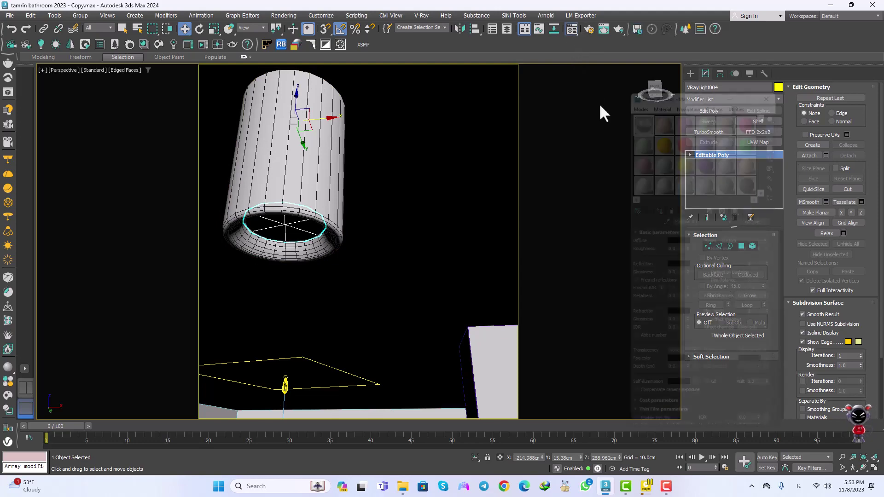
click(656, 208)
Assign Material #1 to the round disc inside the middle ceiling spotlight
scroll(454, 213, down, 3)
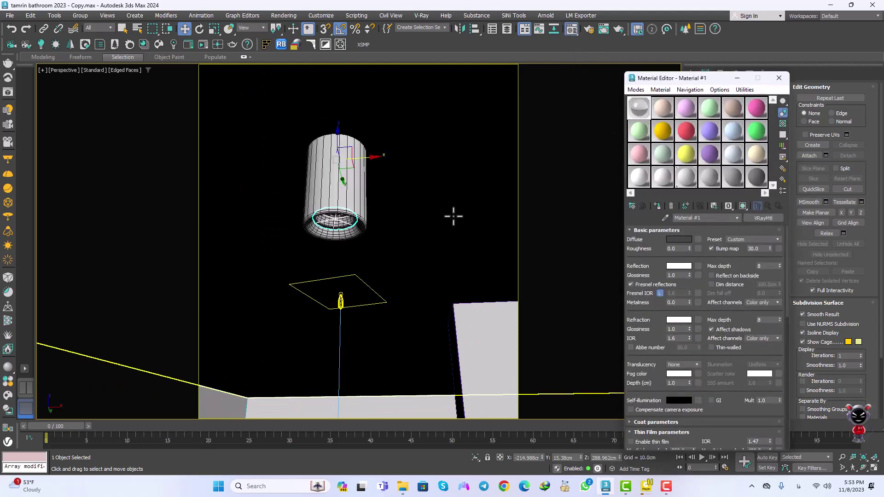
scroll(338, 215, up, 8)
scroll(285, 226, down, 5)
scroll(422, 205, up, 5)
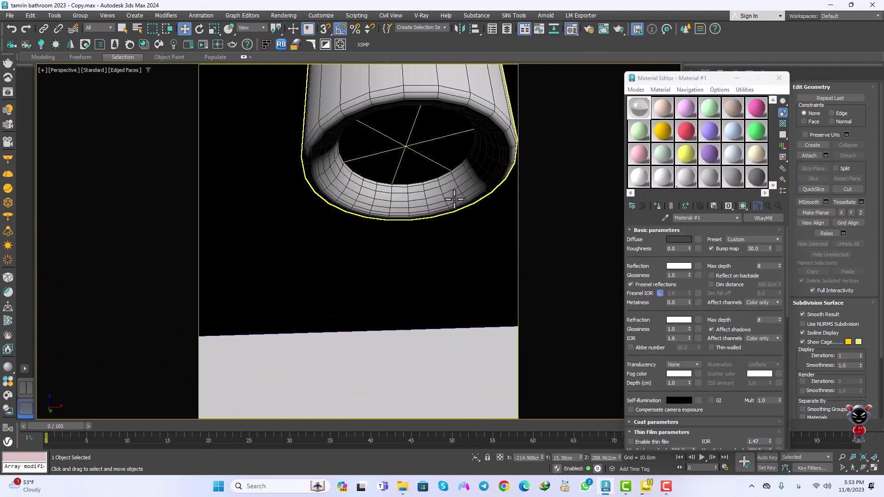
click(658, 207)
Assign Material #1 to the round disc inside the rightmost ceiling spotlight and return to the VRayCam001 view
scroll(471, 216, down, 6)
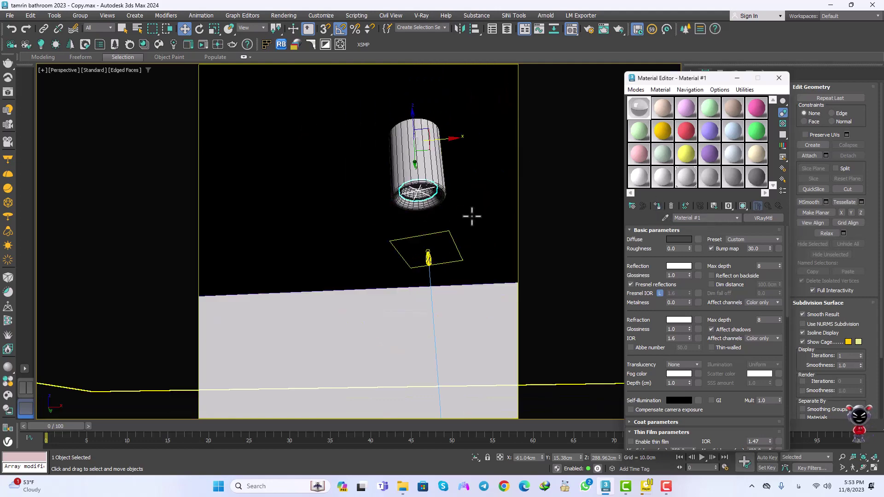
middle_drag(471, 216, 228, 230)
scroll(394, 200, up, 6)
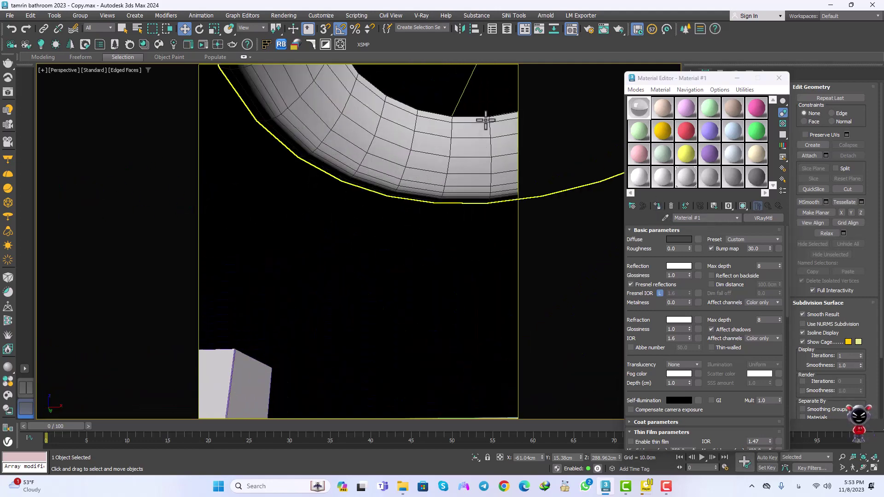
click(658, 206)
scroll(342, 200, down, 8)
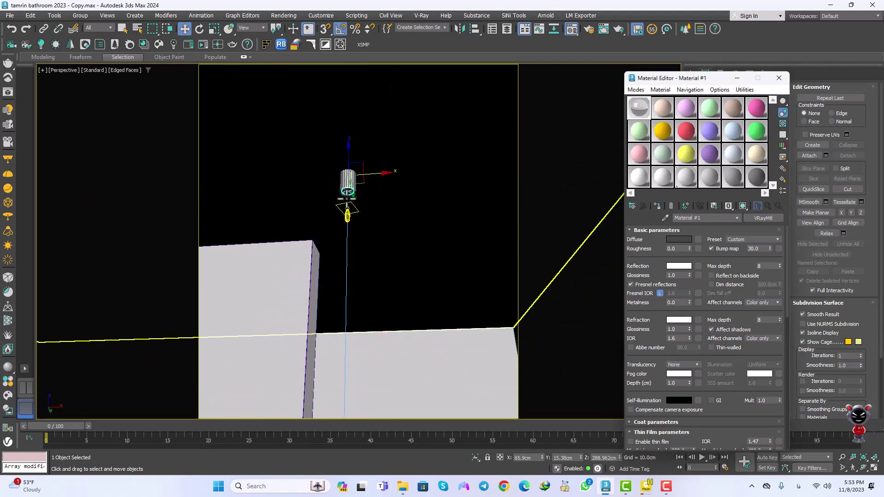
alt+middle_drag(342, 200, 357, 190)
key(c)
double_click(417, 175)
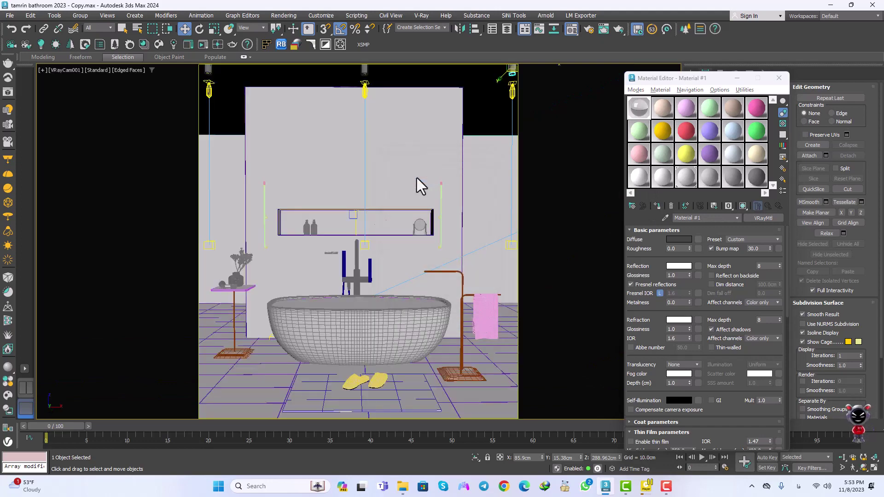
Test-render only a region across the ceiling with the three spotlights, then stop the render and close the frame buffer and Material Editor
key(shift+q)
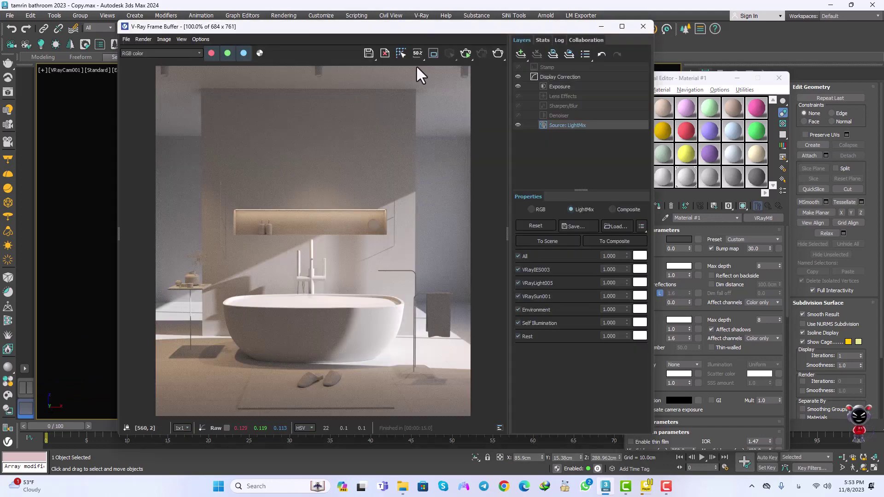
click(429, 55)
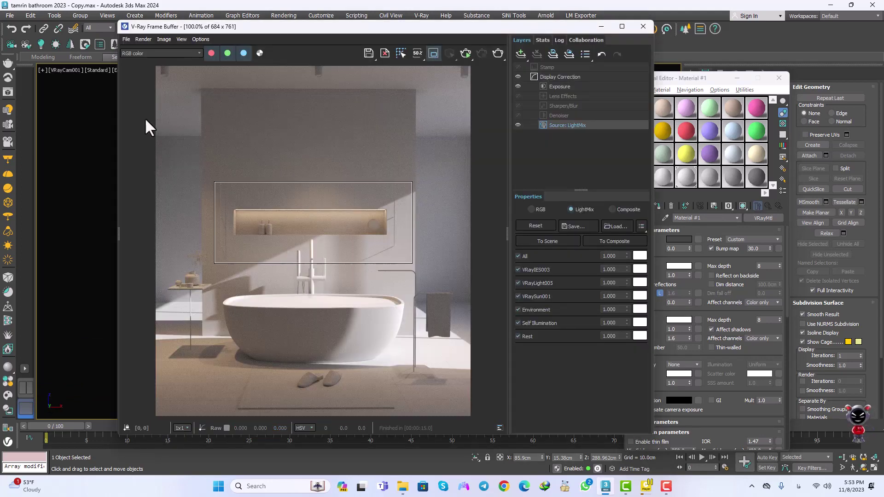
drag(146, 119, 493, 46)
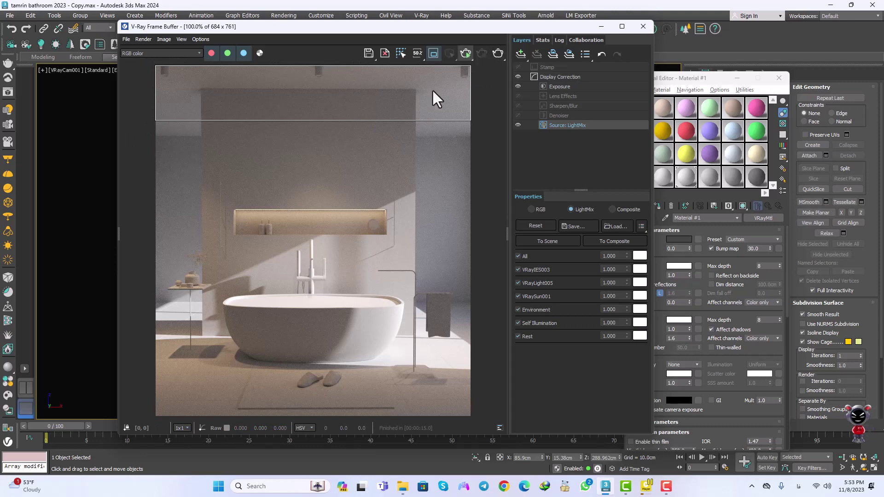
key(shift+q)
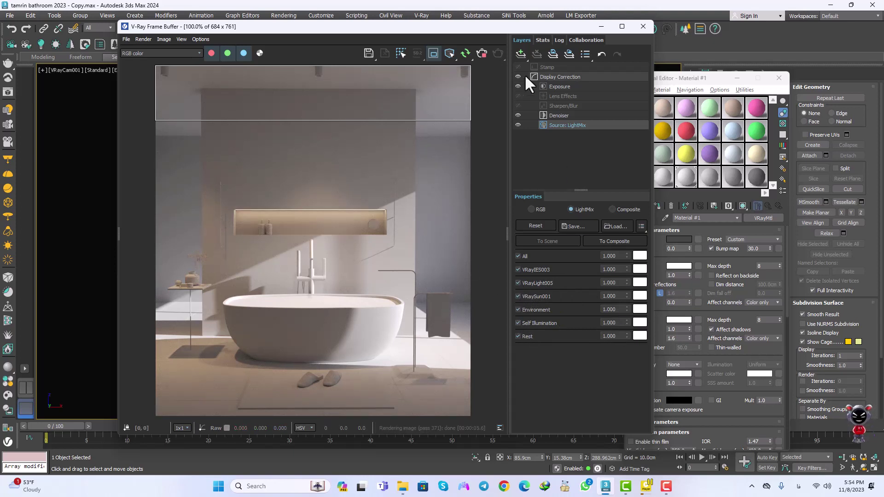
click(482, 55)
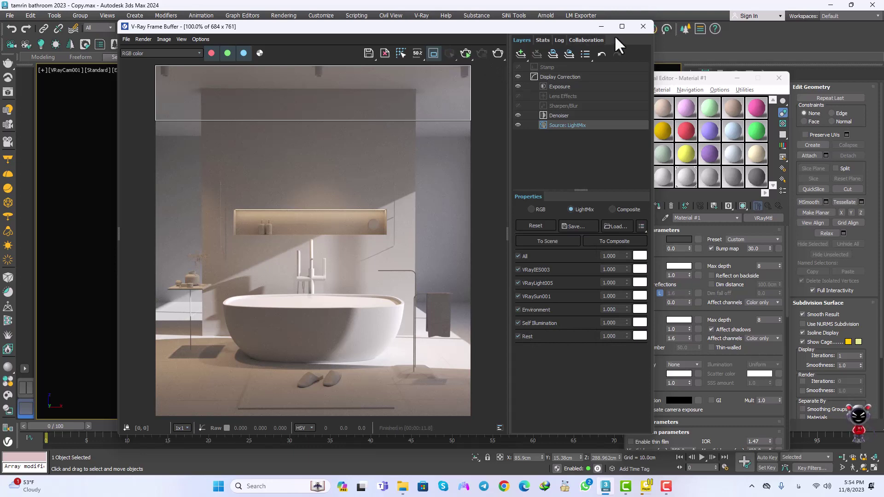
click(643, 26)
click(779, 78)
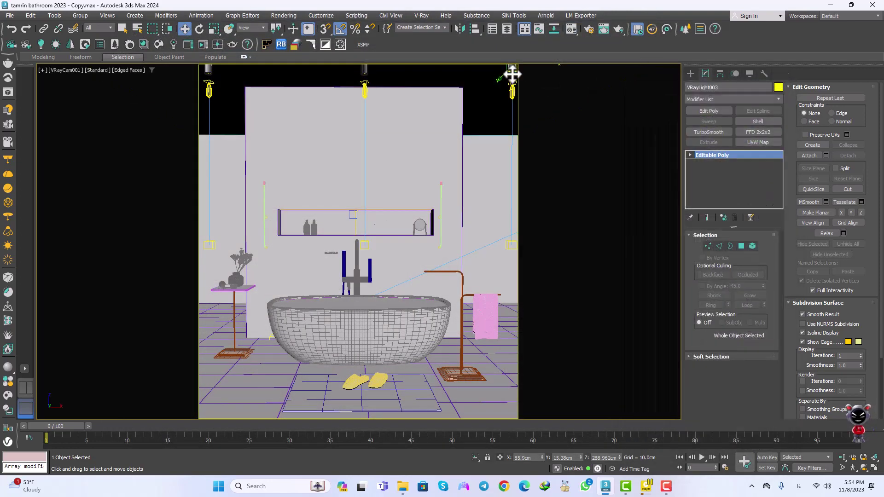
Sample the material of the round disc inside the leftmost ceiling spotlight into the second material slot, working in a perspective view
key(p)
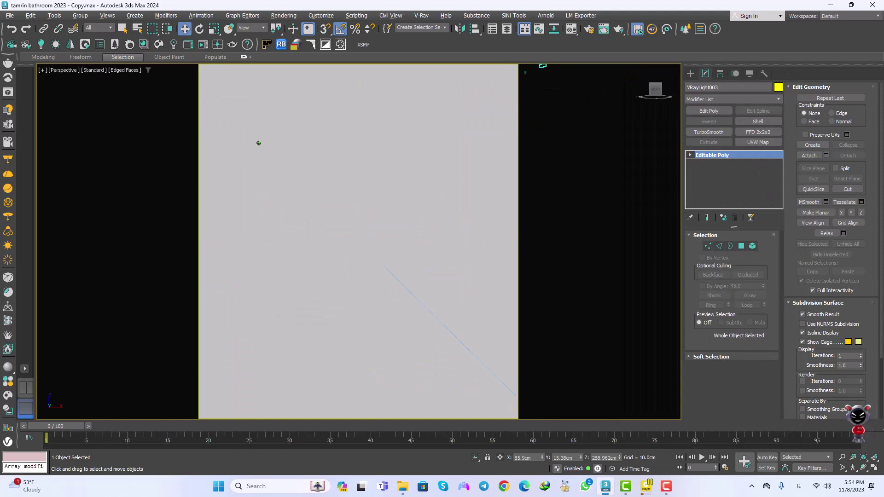
scroll(258, 140, up, 2)
alt+middle_drag(259, 140, 294, 152)
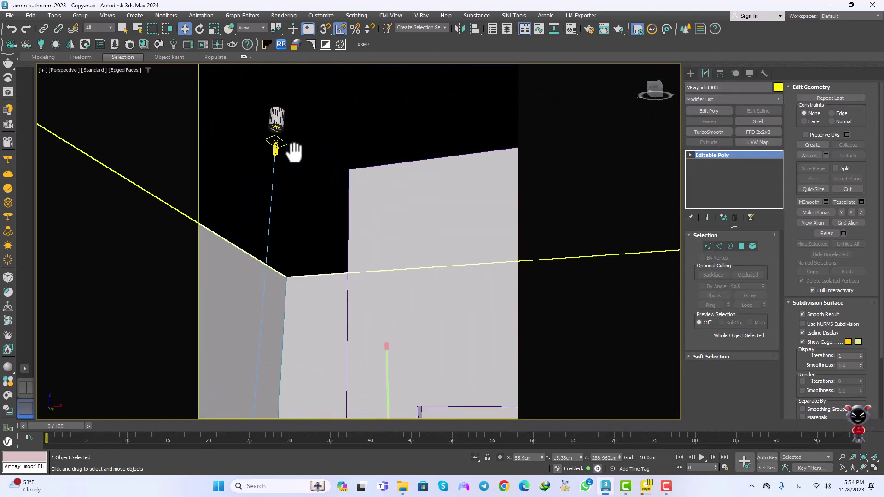
scroll(303, 122, up, 3)
click(303, 122)
scroll(303, 121, up, 3)
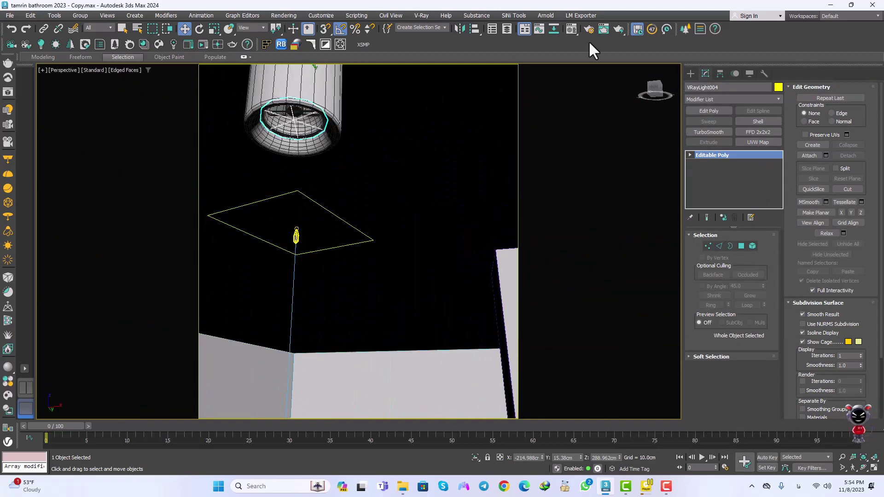
click(572, 28)
click(665, 218)
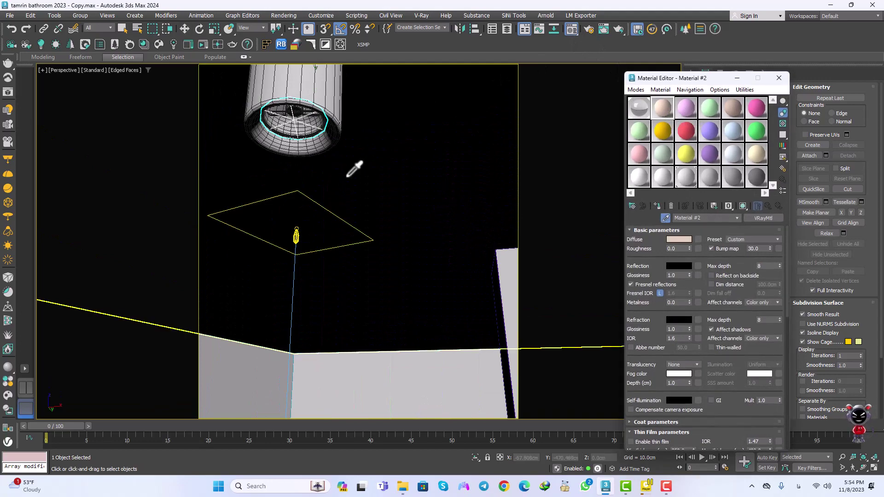
click(301, 121)
key(w)
scroll(299, 118, up, 5)
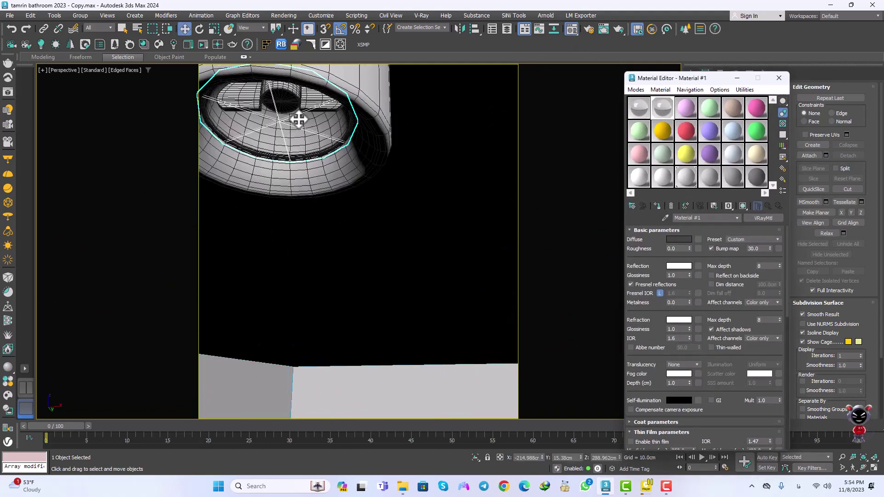
Try to lower the disc inside the leftmost ceiling spotlight along Z, then undo the move
scroll(298, 119, down, 8)
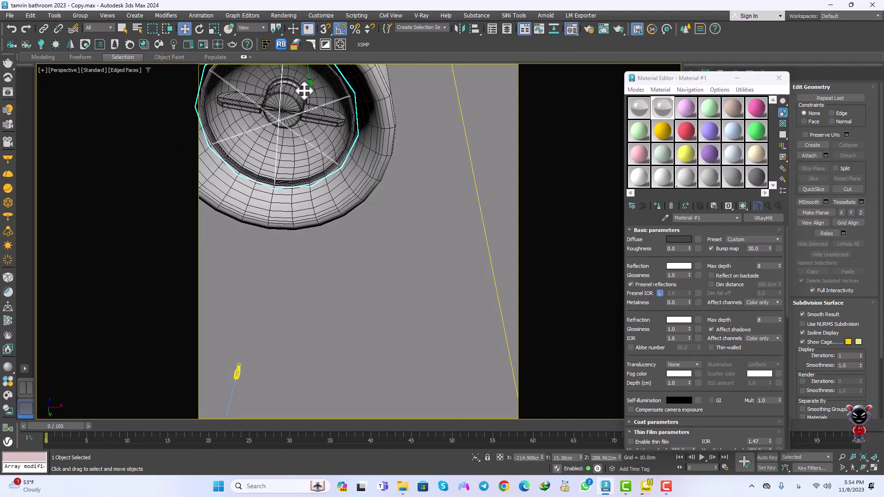
alt+middle_drag(295, 114, 313, 150)
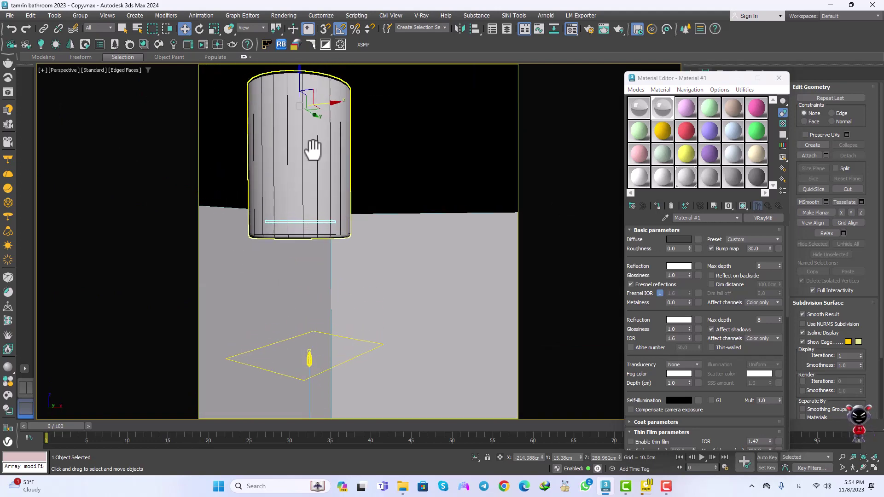
drag(302, 73, 301, 142)
scroll(323, 297, up, 5)
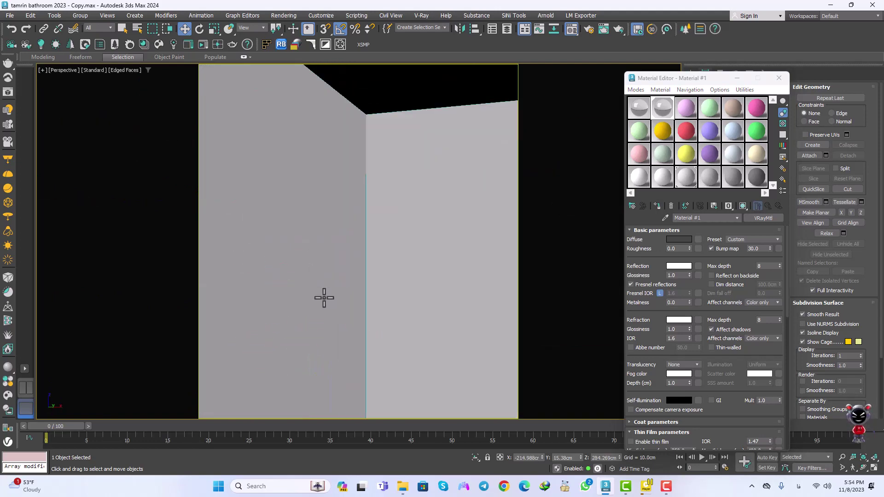
scroll(341, 308, down, 7)
key(z)
mouse_move(341, 267)
alt+middle_down()
mouse_move(335, 205)
mouse_move(346, 253)
alt+middle_up()
key(ctrl+z)
middle_drag(361, 220, 345, 242)
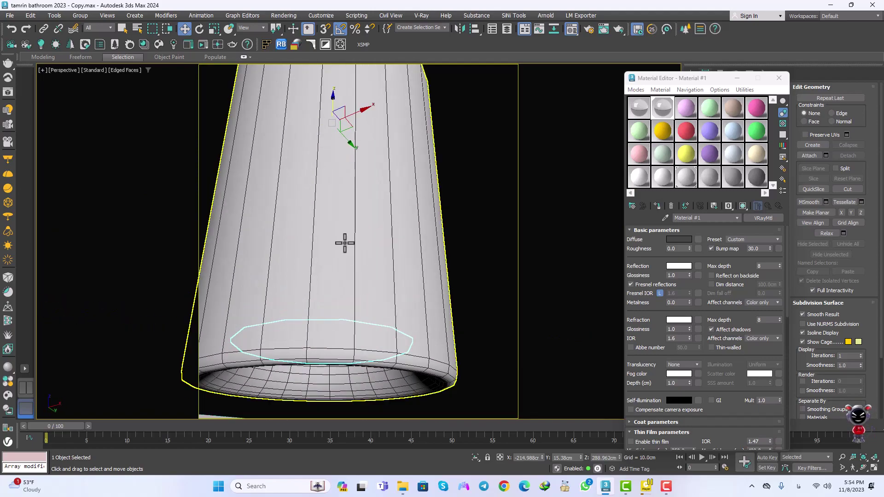
scroll(328, 200, down, 3)
alt+middle_drag(328, 201, 363, 220)
Close the Material Editor and create a VRayLight of type Mesh at the leftmost ceiling spotlight
click(779, 78)
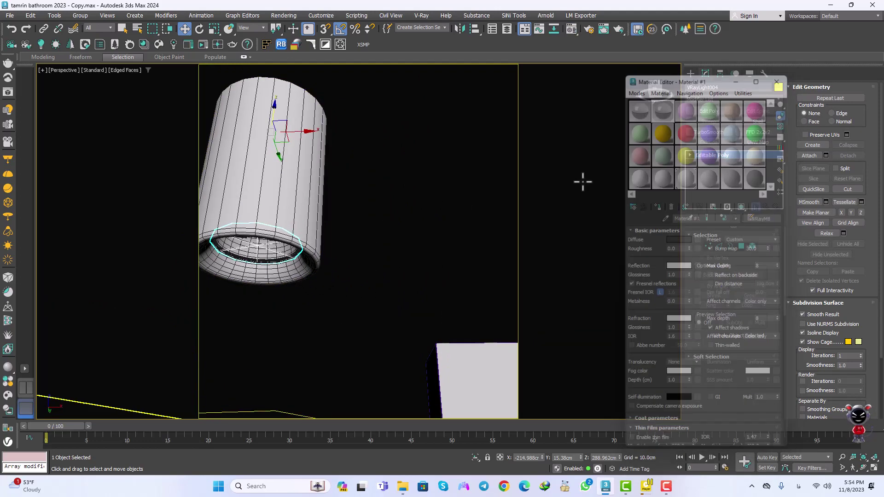
scroll(509, 212, down, 4)
middle_drag(508, 213, 395, 200)
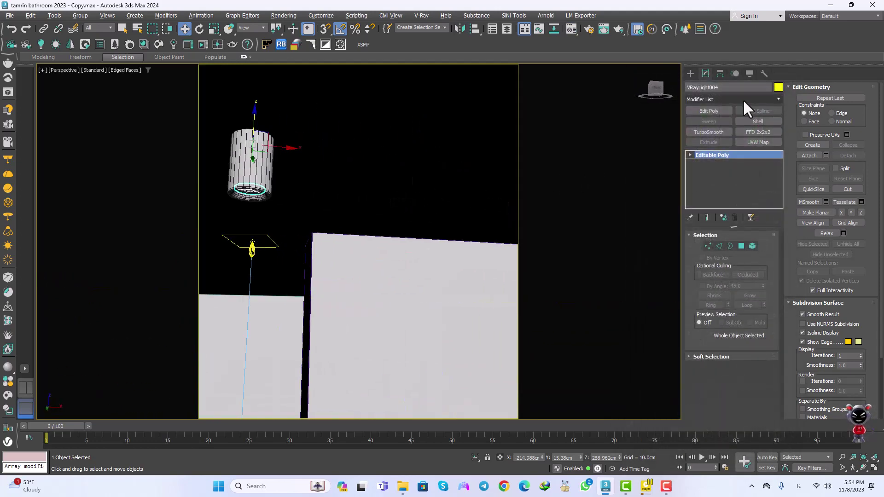
click(690, 74)
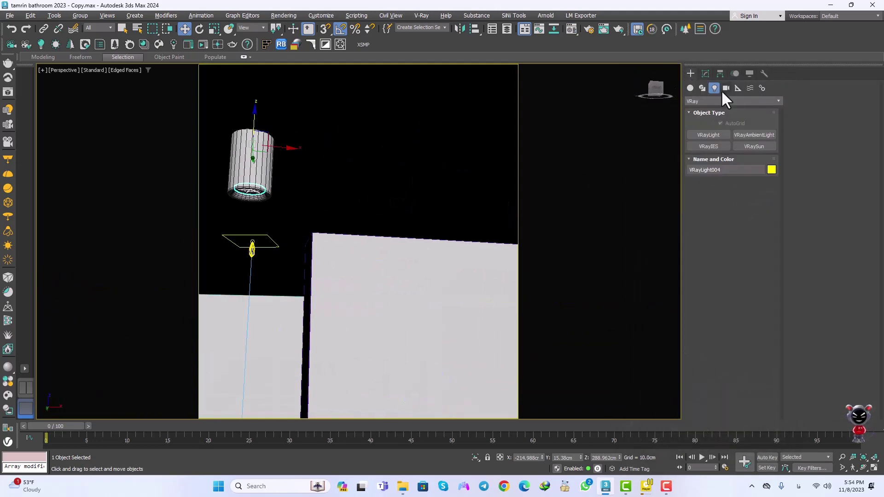
click(715, 101)
click(715, 101)
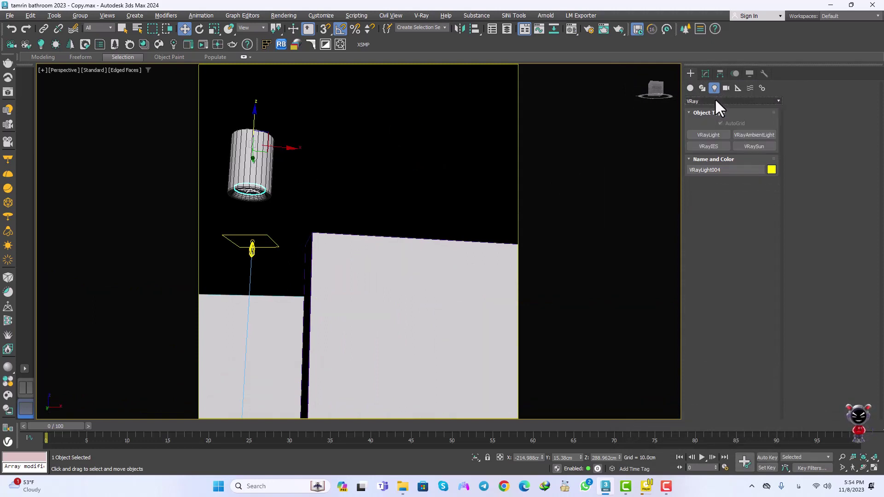
click(709, 136)
click(753, 192)
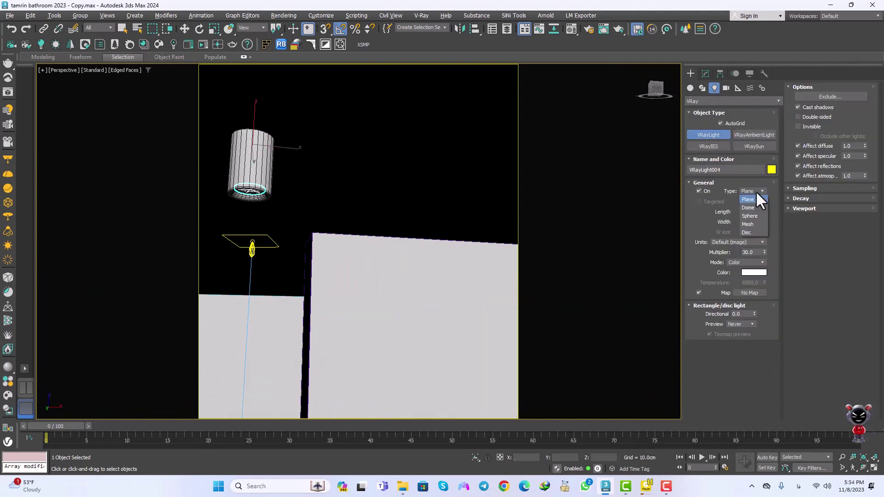
click(748, 224)
click(251, 165)
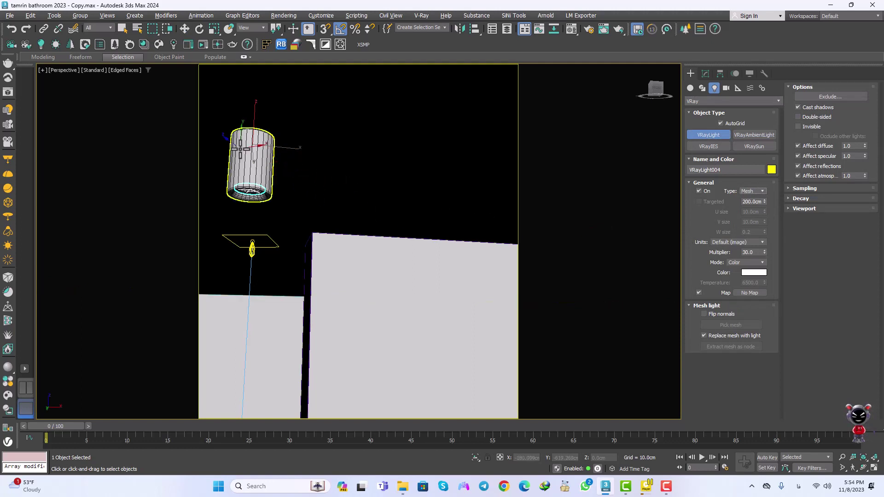
scroll(237, 150, up, 4)
click(286, 170)
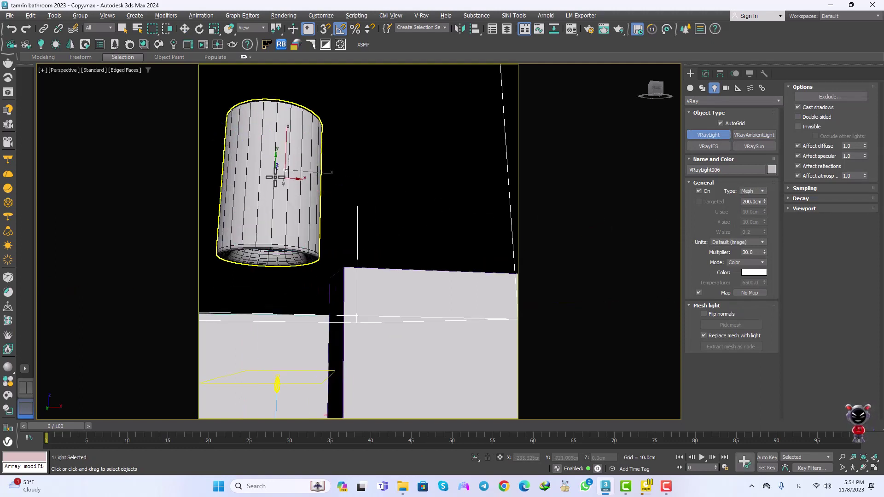
Assign the round disc inside the leftmost ceiling spotlight as the mesh of the new V-Ray mesh light
middle_drag(274, 177, 313, 181)
click(705, 74)
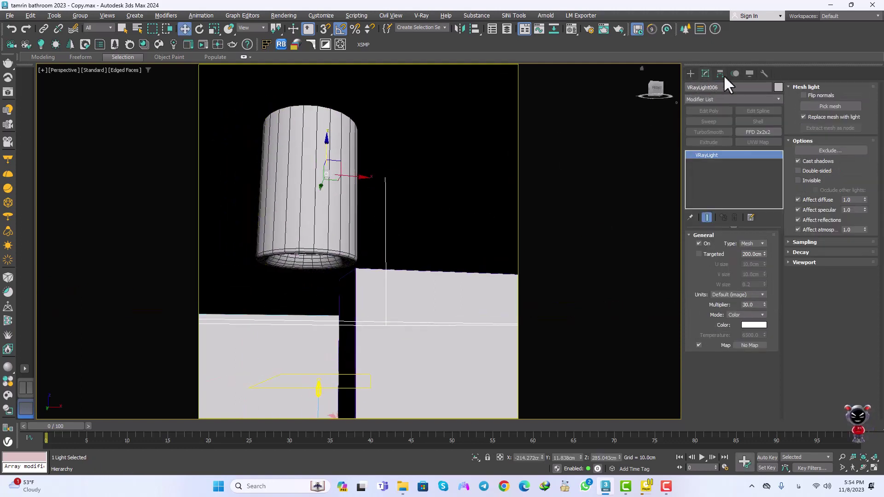
click(829, 109)
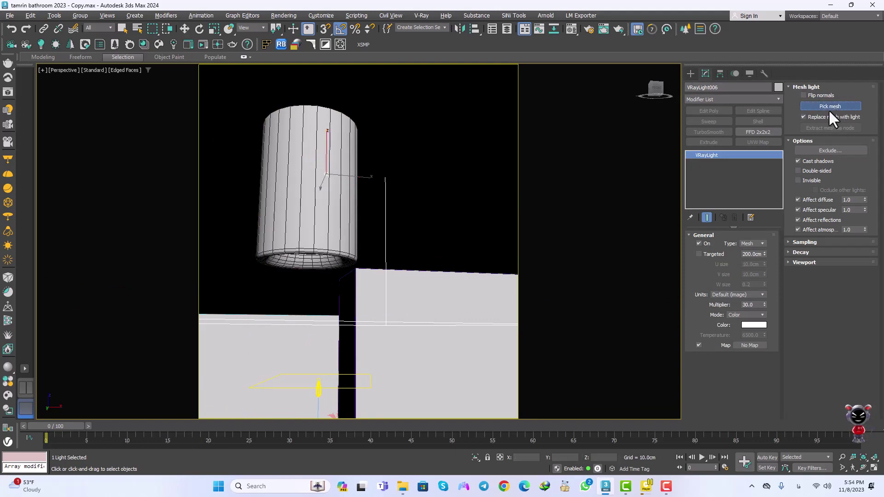
alt+middle_drag(371, 231, 357, 199)
click(310, 257)
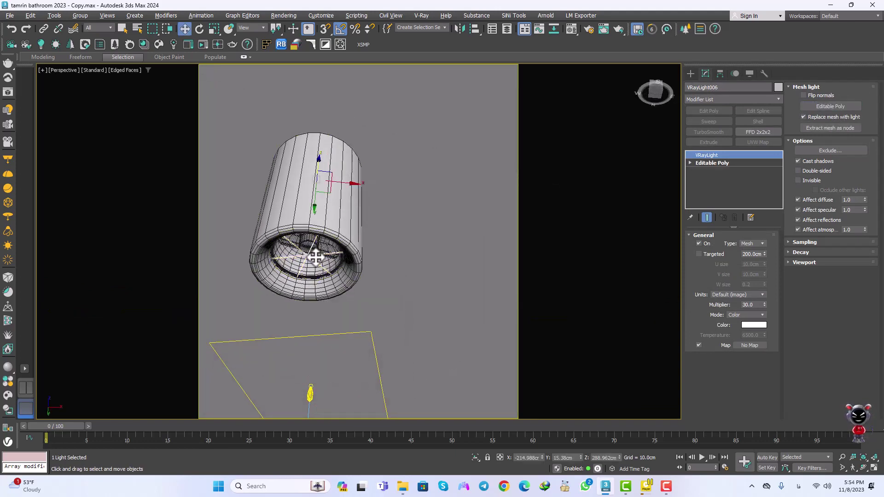
mouse_move(309, 257)
alt+middle_down()
mouse_move(234, 241)
mouse_move(319, 264)
alt+middle_up()
Test-render a region around the leftmost spotlight from VRayCam001 to check the mesh light, then stop it and close the frame buffer
scroll(300, 254, down, 5)
scroll(341, 243, down, 2)
scroll(340, 243, down, 2)
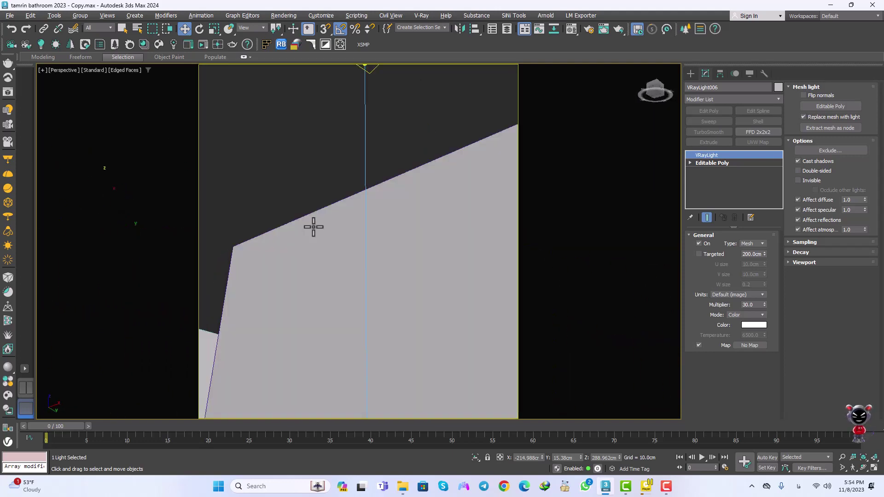
key(c)
double_click(413, 176)
key(shift+q)
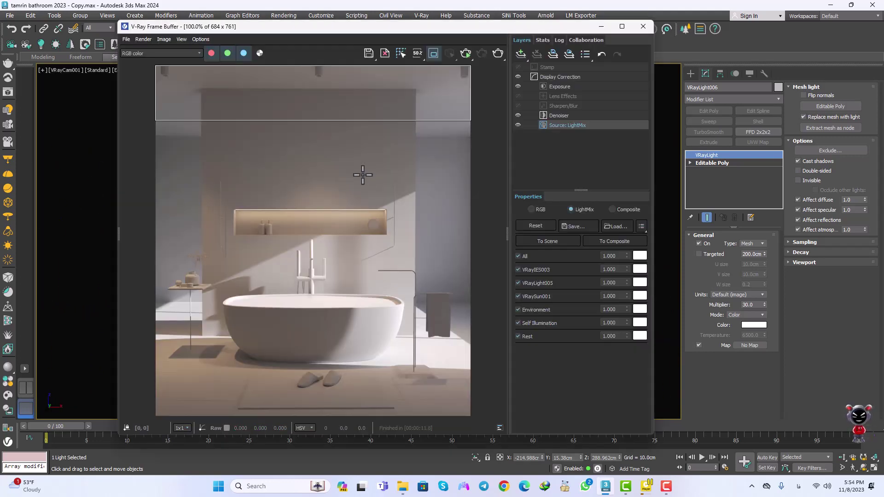
drag(156, 66, 221, 170)
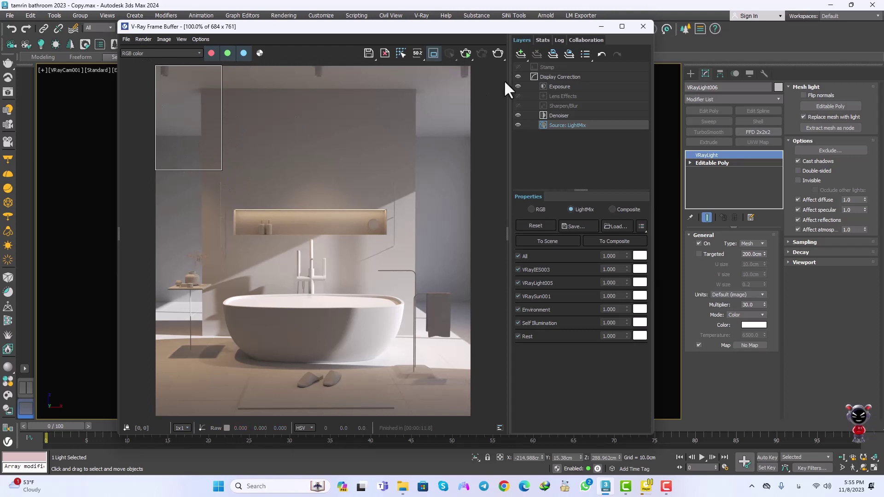
click(465, 54)
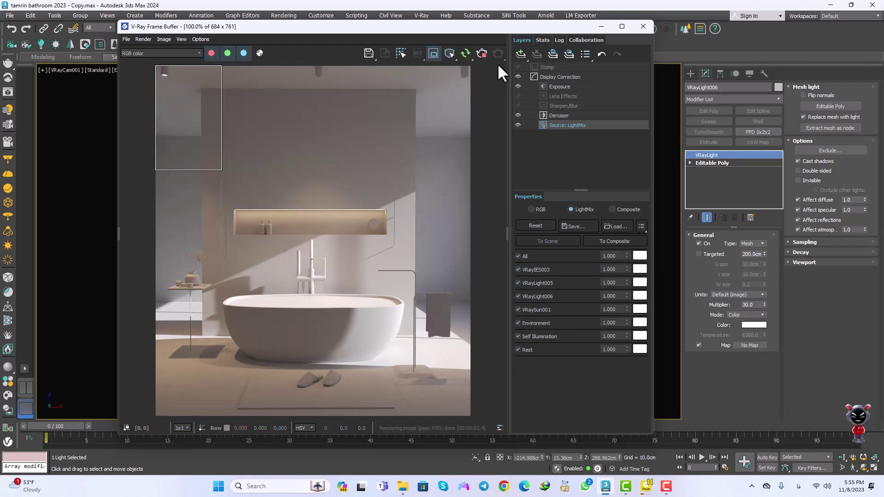
click(479, 54)
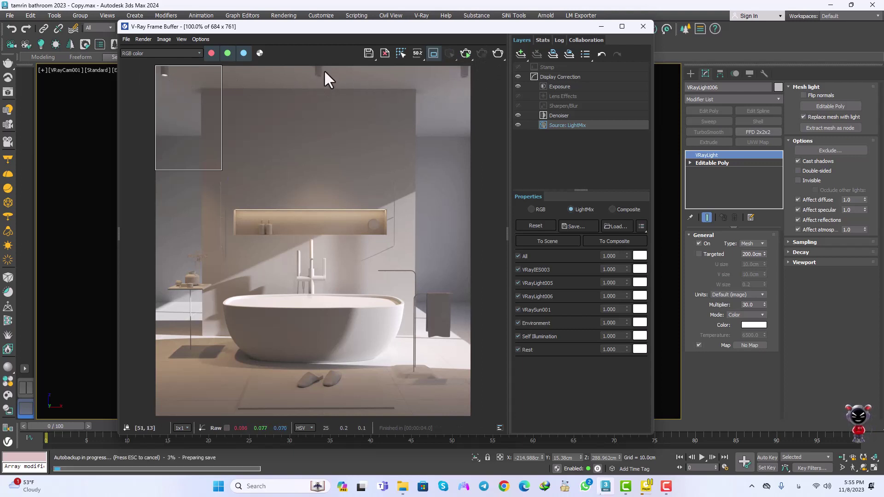
click(640, 26)
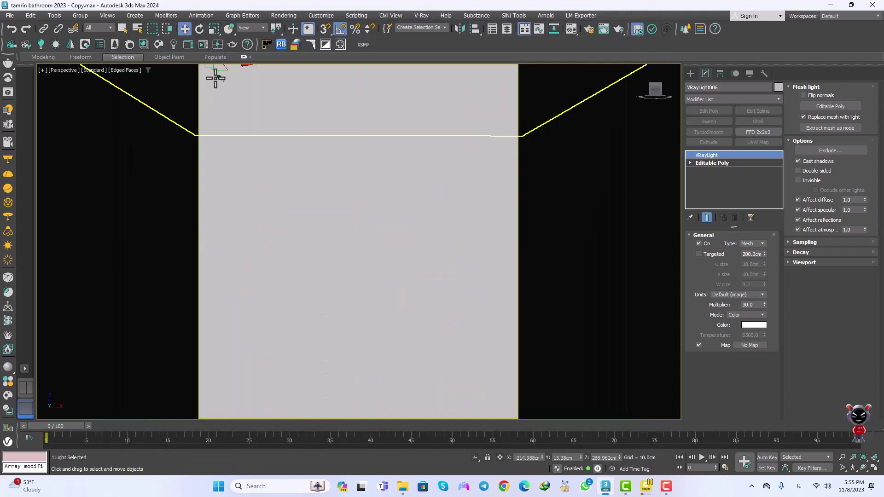
In Top view, delete the middle ceiling spotlight's housing and inner disc above the bathtub, keeping its IES light
key(p)
key(z)
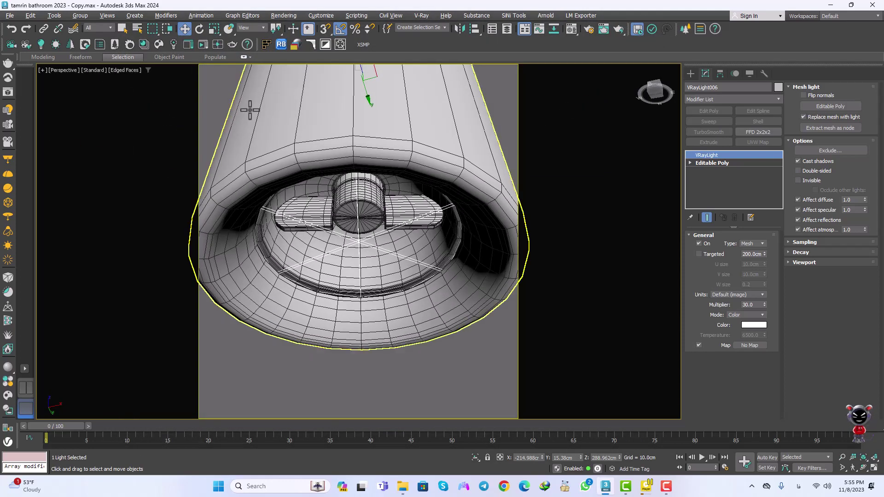
scroll(354, 241, down, 3)
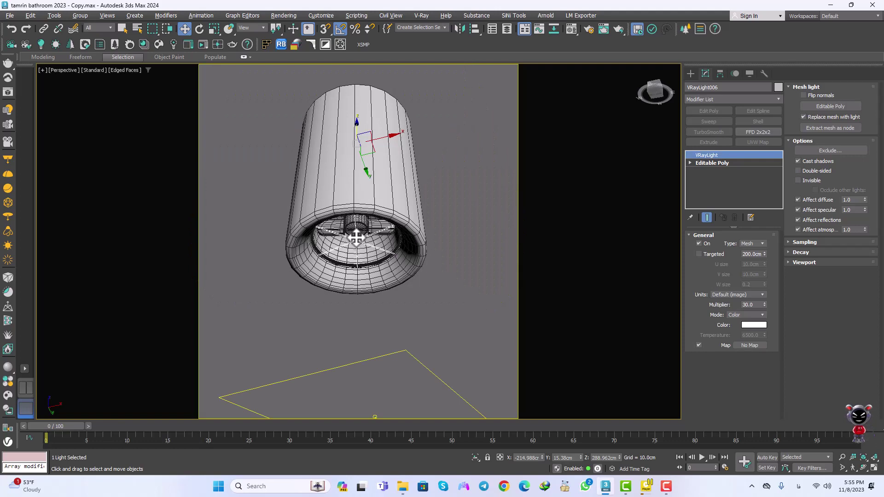
key(t)
key(z)
key(F3)
scroll(368, 225, down, 5)
middle_drag(369, 226, 312, 240)
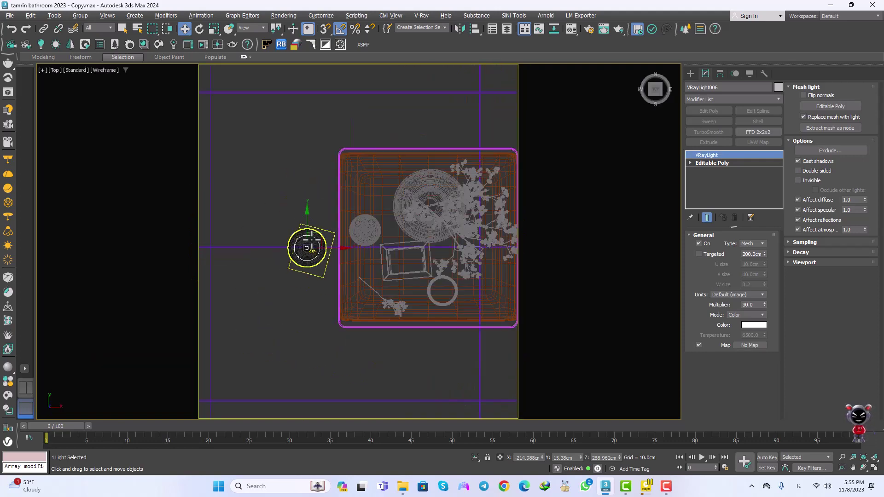
scroll(397, 238, down, 5)
middle_drag(397, 239, 288, 241)
scroll(341, 237, down, 3)
middle_drag(436, 239, 344, 241)
scroll(344, 241, up, 9)
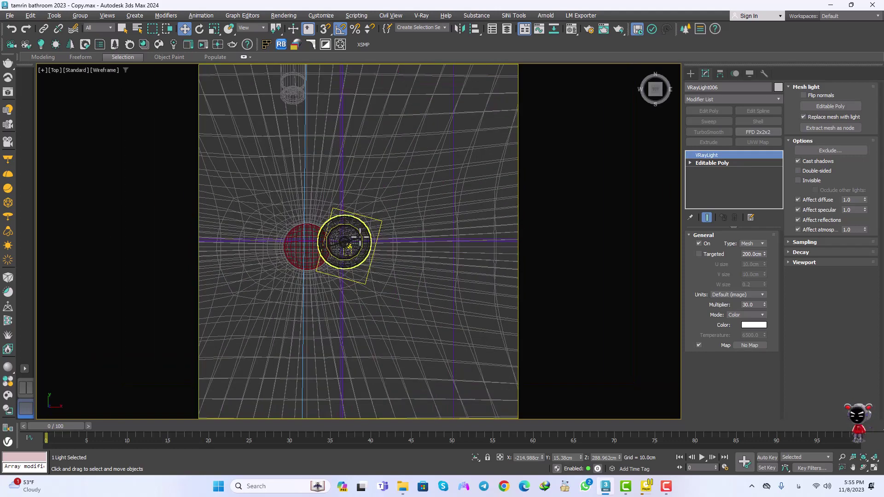
click(348, 244)
key(Delete)
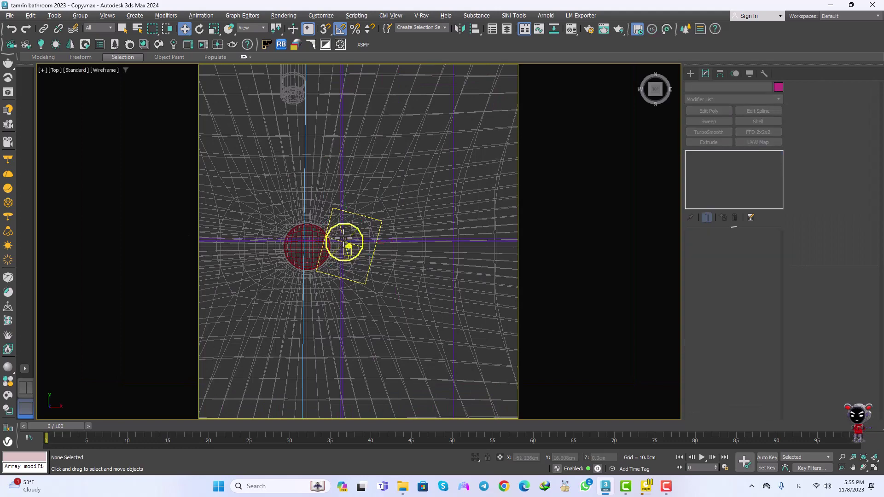
click(341, 240)
key(Delete)
Delete the rightmost ceiling spotlight's housing and inner disc, keeping its IES light
scroll(344, 238, down, 5)
scroll(361, 238, down, 5)
middle_drag(413, 238, 584, 210)
scroll(363, 235, up, 8)
click(359, 235)
key(Delete)
click(350, 236)
key(Delete)
Select the leftmost ceiling spotlight's housing and mesh light in Top view with a selection region
scroll(319, 236, down, 5)
scroll(284, 229, down, 2)
middle_drag(284, 230, 501, 224)
scroll(355, 222, up, 7)
middle_drag(438, 210, 204, 262)
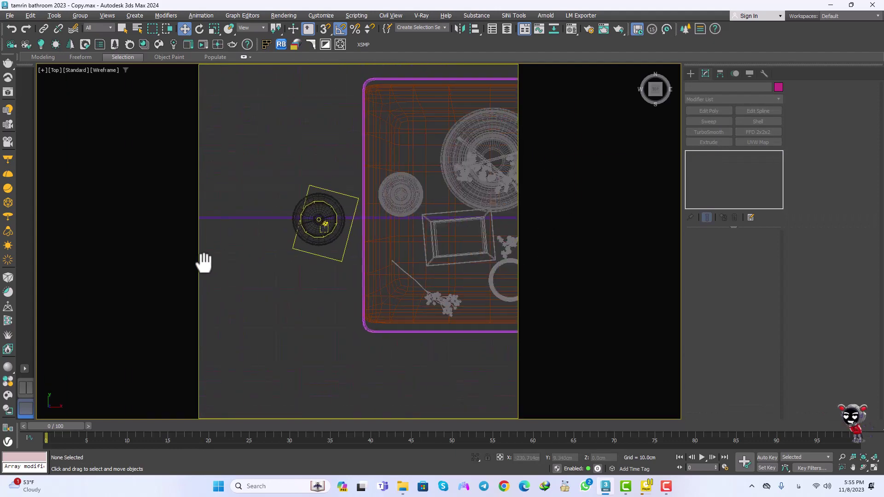
drag(290, 259, 351, 252)
scroll(351, 252, down, 8)
middle_drag(351, 252, 266, 255)
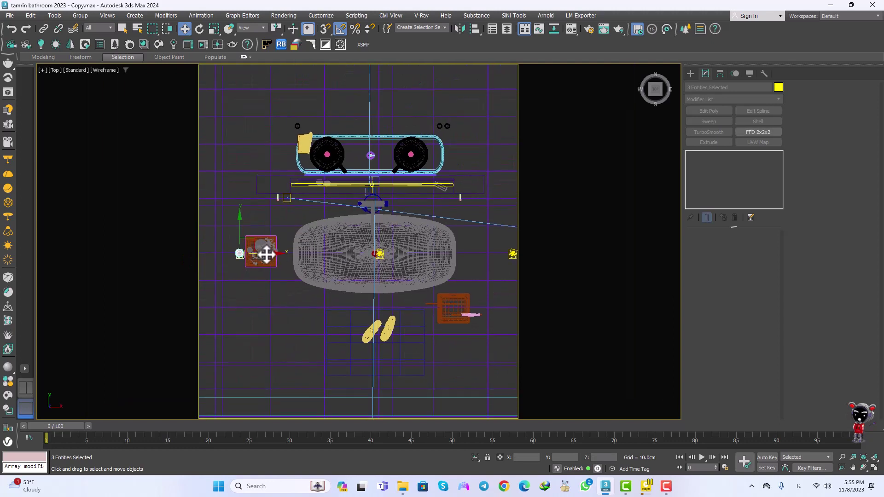
mouse_move(264, 253)
mouse_down()
mouse_move(418, 258)
mouse_move(402, 261)
mouse_up()
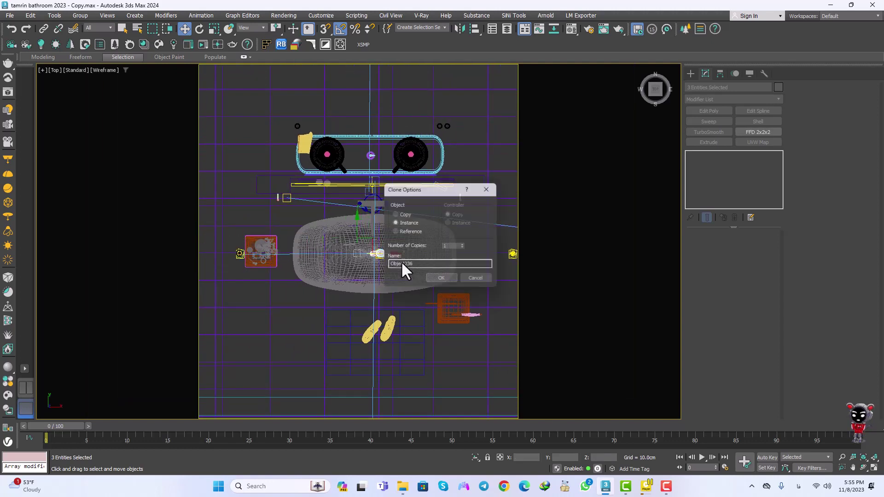
click(478, 278)
Remove the IES light's target from the selection, keeping the leftmost spotlight's housing and mesh light selected
mouse_move(322, 271)
alt+middle_down()
mouse_move(309, 221)
mouse_move(278, 213)
mouse_move(324, 194)
alt+middle_up()
scroll(256, 222, up, 5)
middle_drag(321, 362, 316, 234)
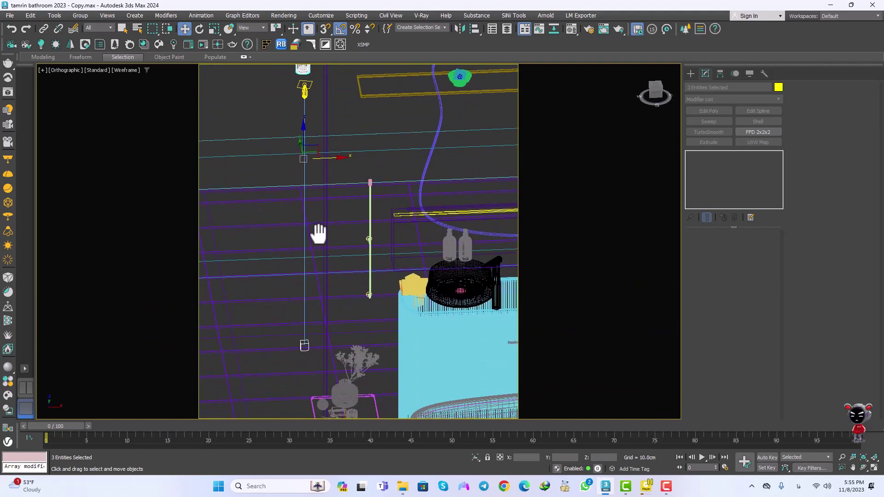
alt+drag(296, 359, 296, 359)
scroll(298, 337, down, 5)
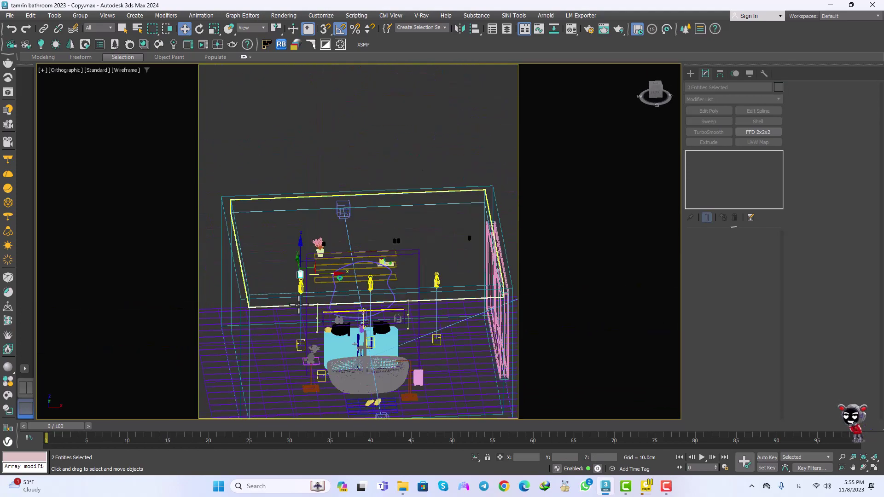
Copy the leftmost spotlight's housing and mesh light along X as an instance onto the IES light above the bathtub
key(t)
key(z)
scroll(310, 297, down, 9)
middle_drag(325, 302, 257, 305)
scroll(259, 306, down, 2)
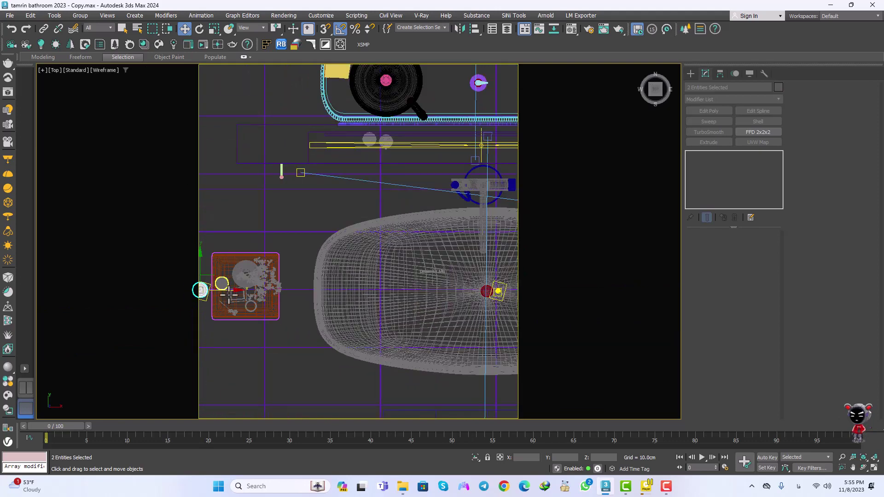
drag(229, 292, 526, 297)
click(443, 280)
Copy the middle spotlight's housing and mesh light along X as an instance onto the rightmost IES light
scroll(296, 282, down, 3)
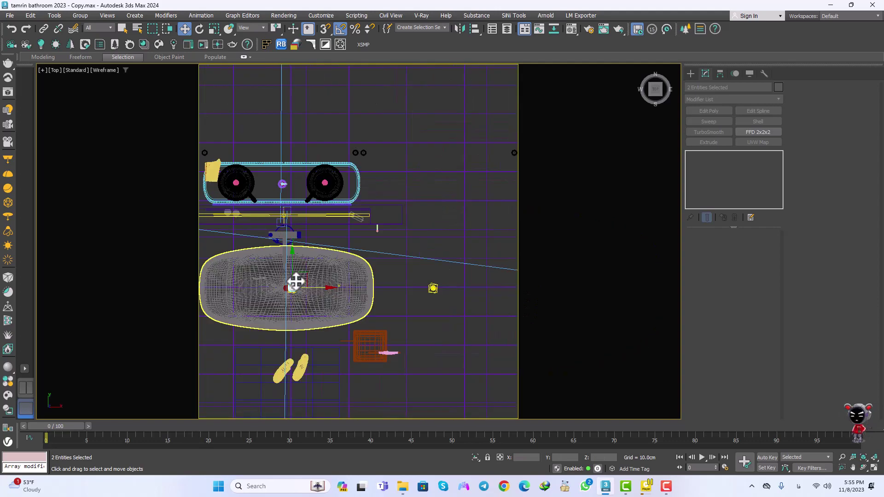
mouse_move(296, 282)
mouse_down()
mouse_move(472, 288)
mouse_move(450, 287)
mouse_up()
click(447, 278)
Return to the VRayCam001 view, turn off region rendering in the V-Ray Frame Buffer, and start an interactive render
mouse_move(437, 279)
alt+middle_down()
mouse_move(413, 259)
mouse_move(419, 235)
alt+middle_up()
key(c)
click(427, 176)
double_click(426, 175)
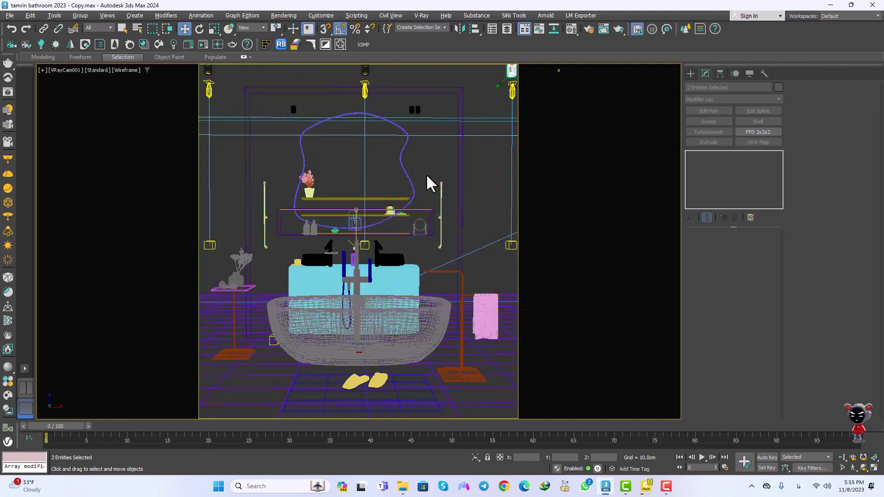
key(ctrl+i)
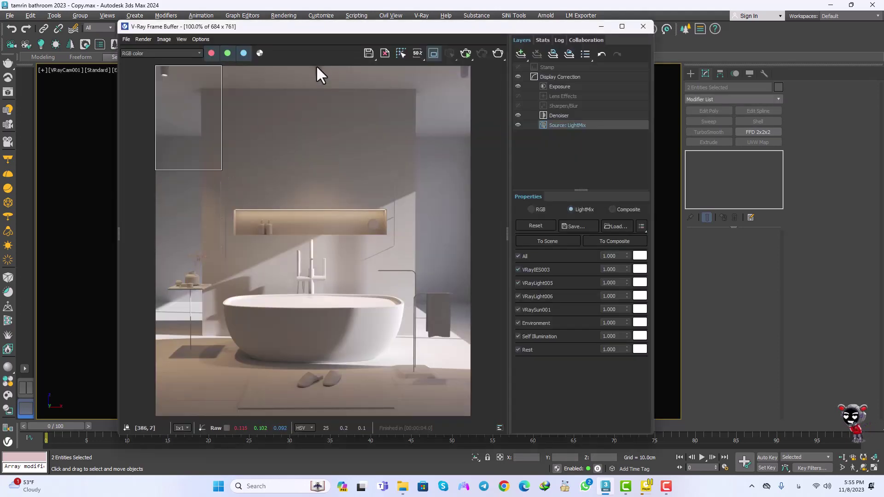
click(432, 56)
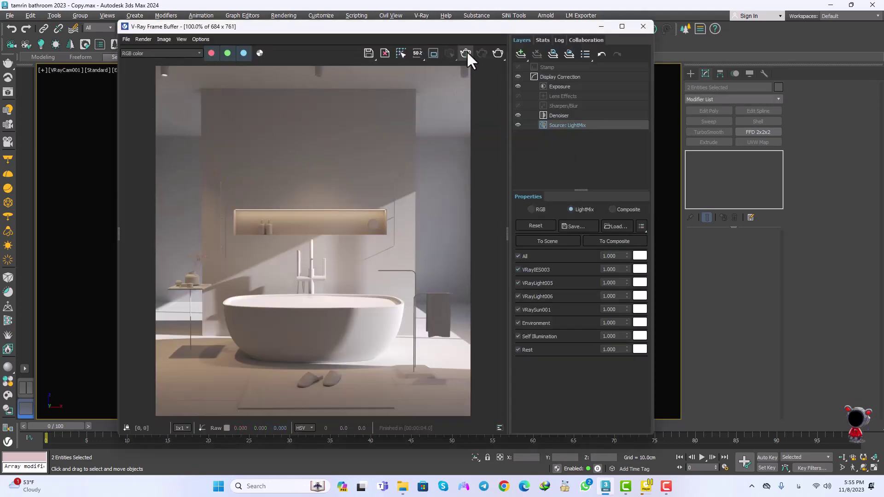
click(465, 52)
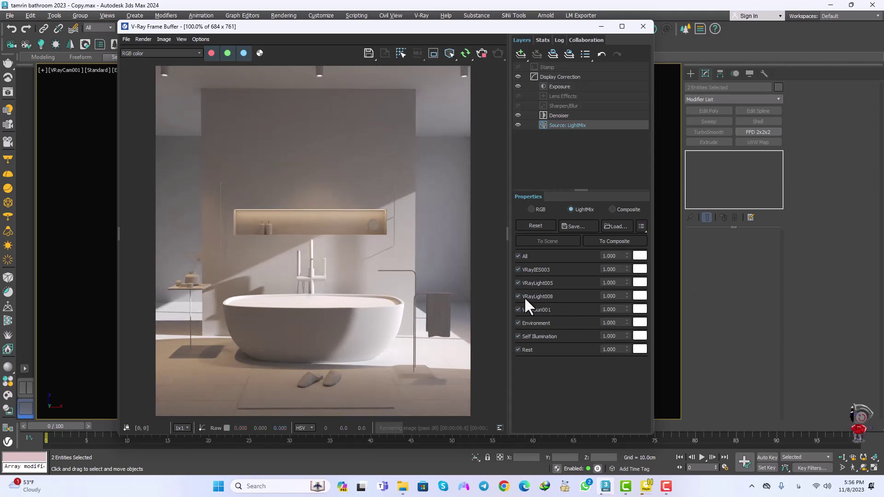
Set the LightMix color of VRayLight008 to a temperature of 3800 K
click(638, 296)
double_click(534, 407)
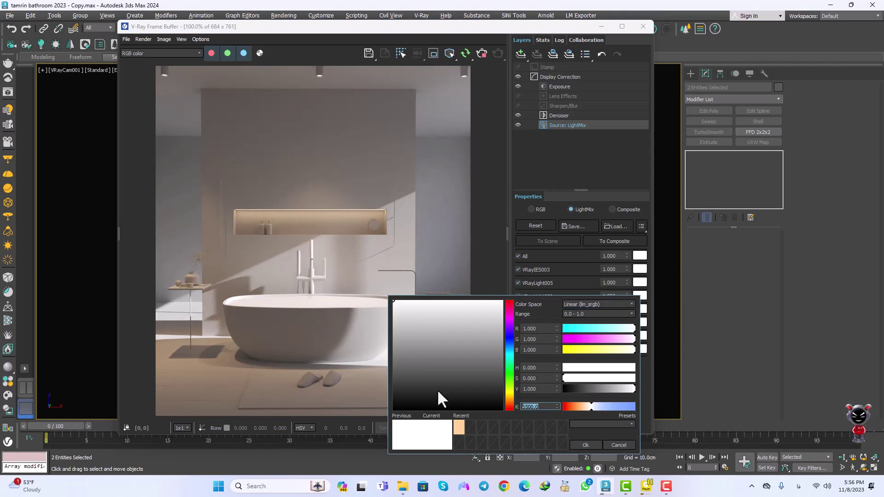
text(3800)
key(Return)
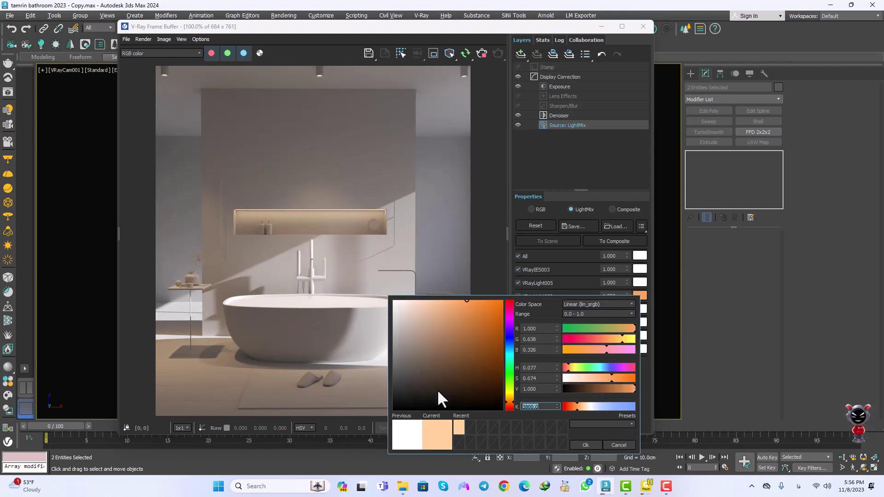
click(584, 444)
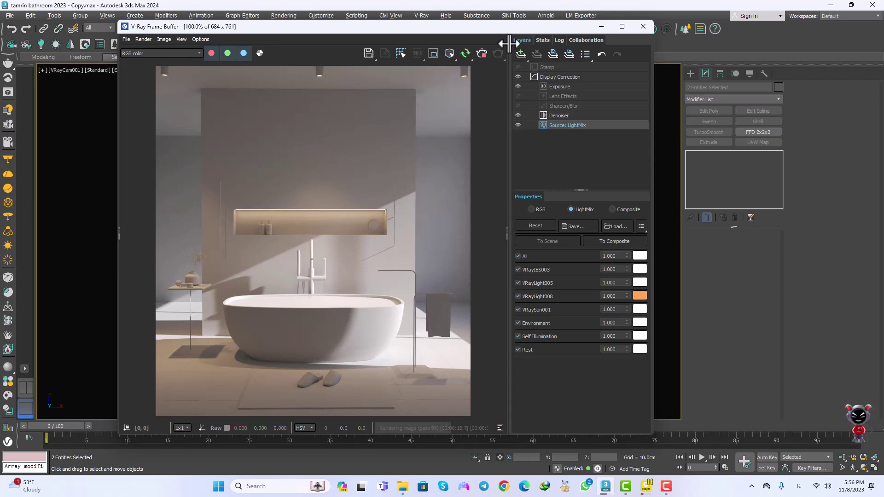
Make the niche's plane light VRayLight005 invisible and restart the interactive render
click(645, 27)
click(410, 207)
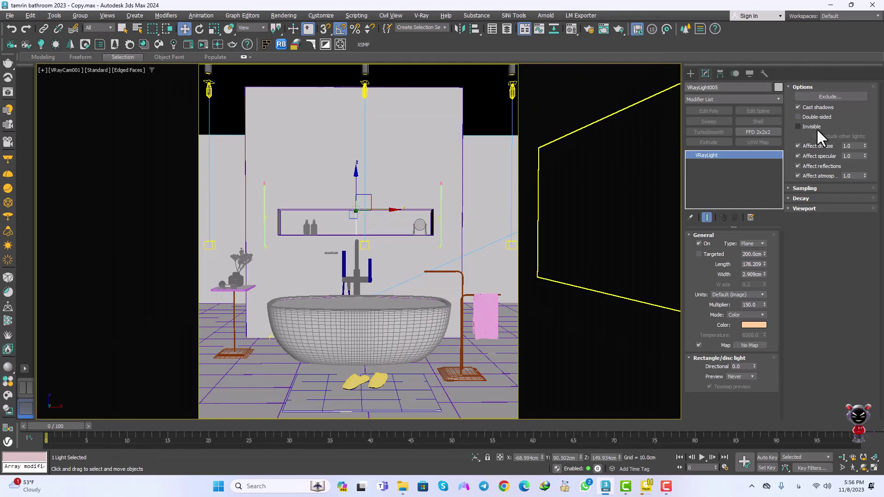
click(800, 126)
click(8, 92)
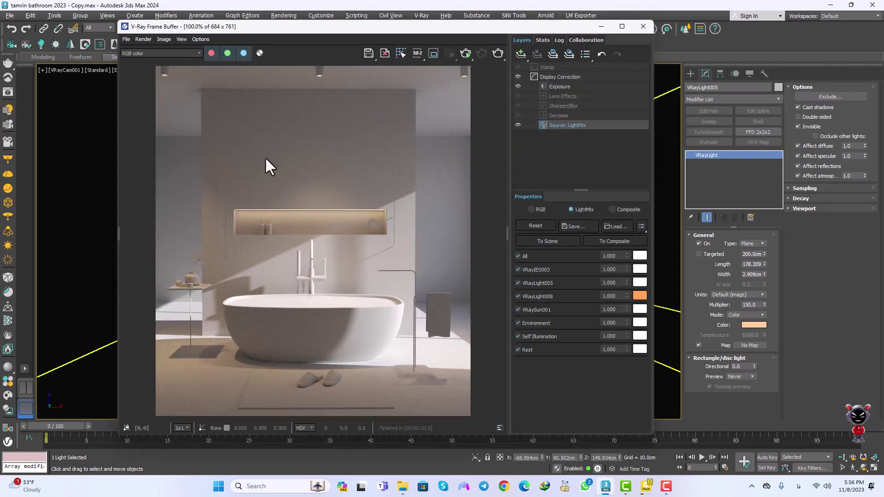
click(464, 54)
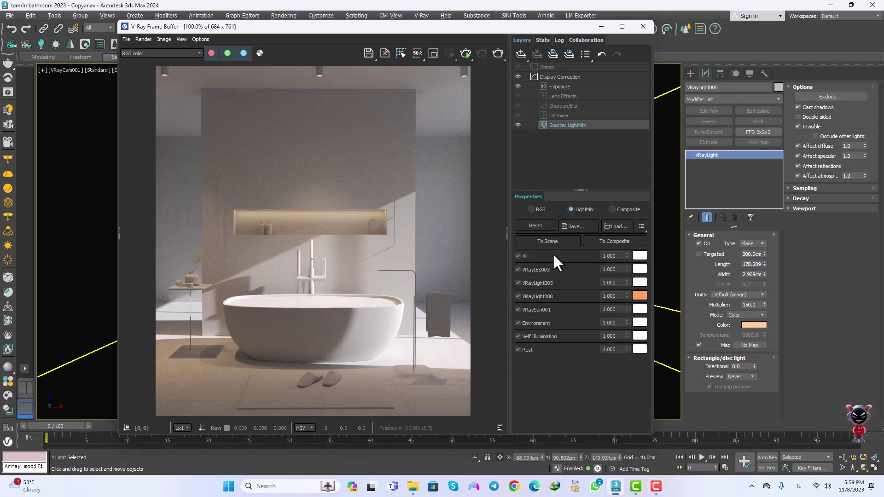
Send the LightMix changes to the scene lights and start a new interactive render
click(546, 242)
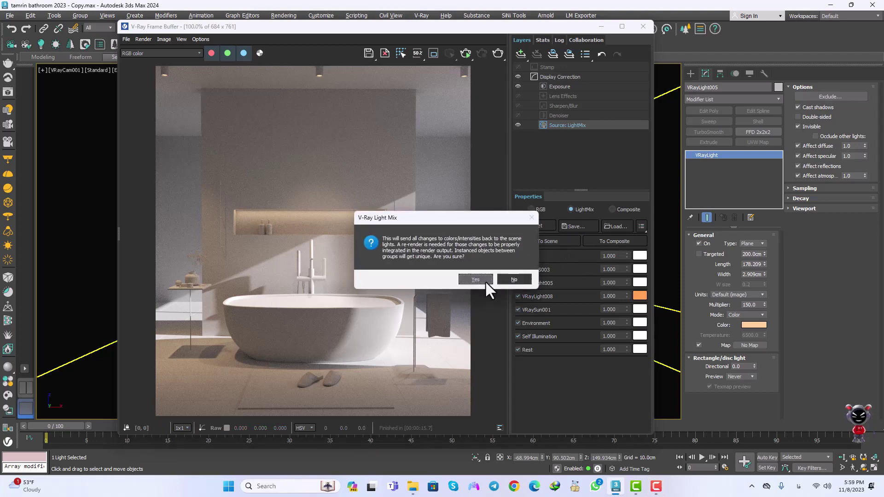
click(476, 281)
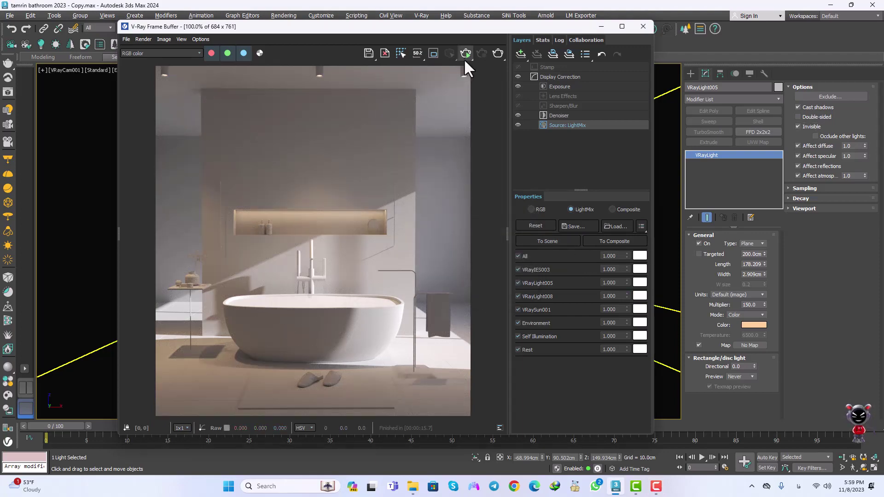
click(464, 58)
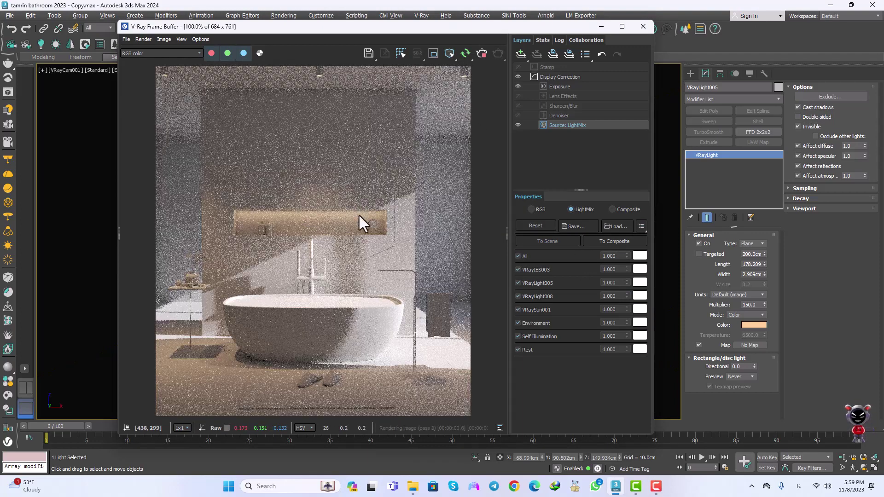